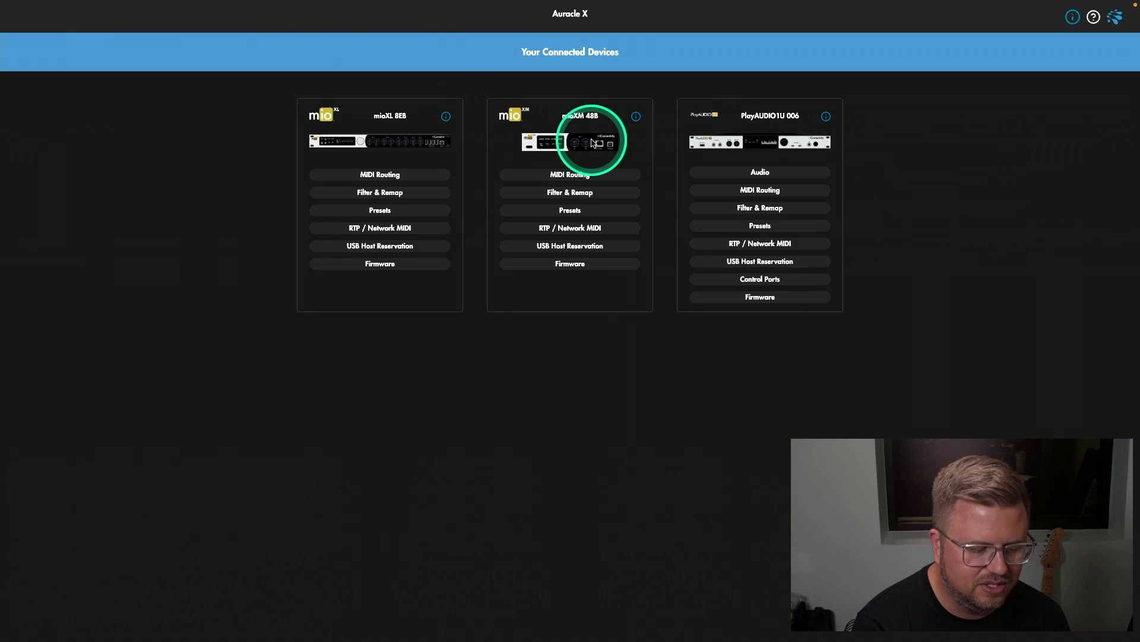
# Open the PlayAUDIO1U 006 audio mixer and view its Outputs layout before returning to the Headphones layout.
pyautogui.click(766, 171)
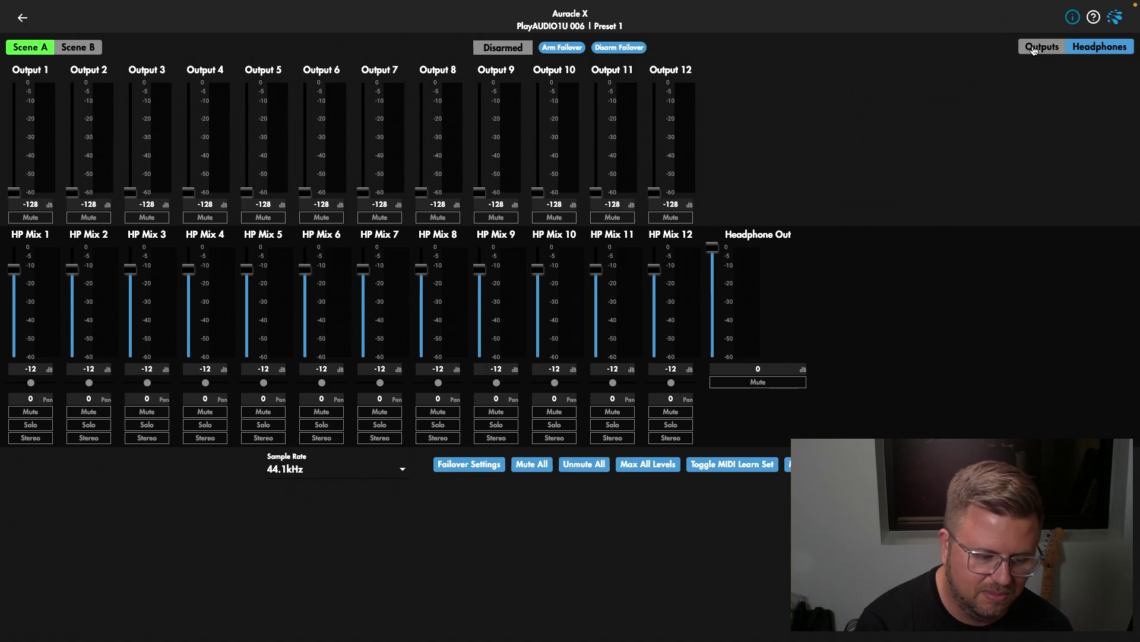
pyautogui.click(1042, 47)
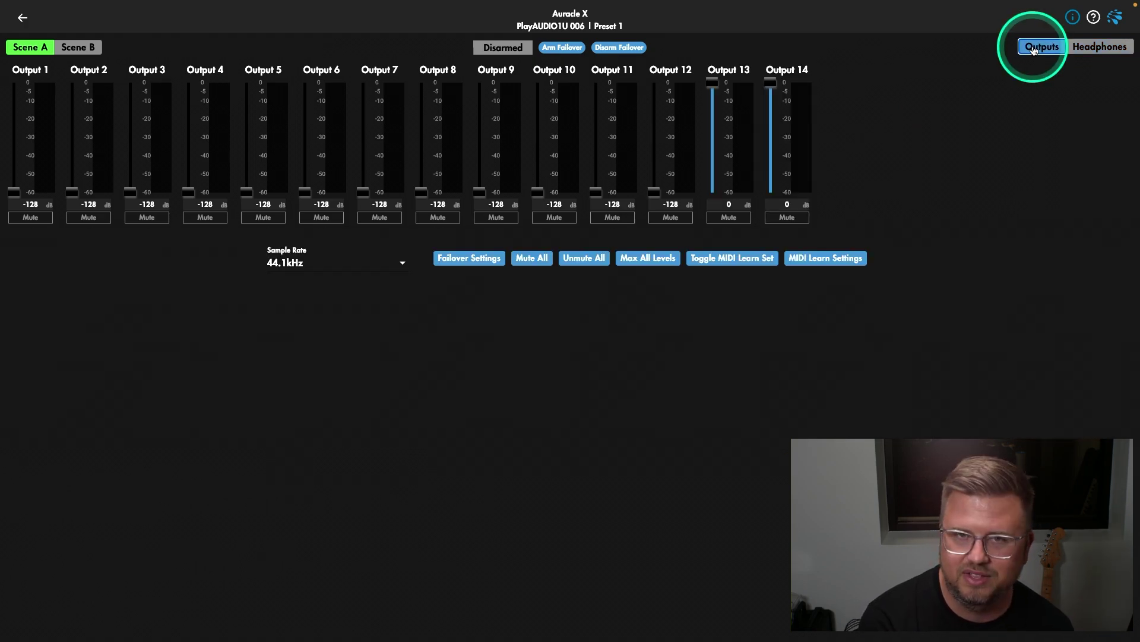
pyautogui.click(1100, 49)
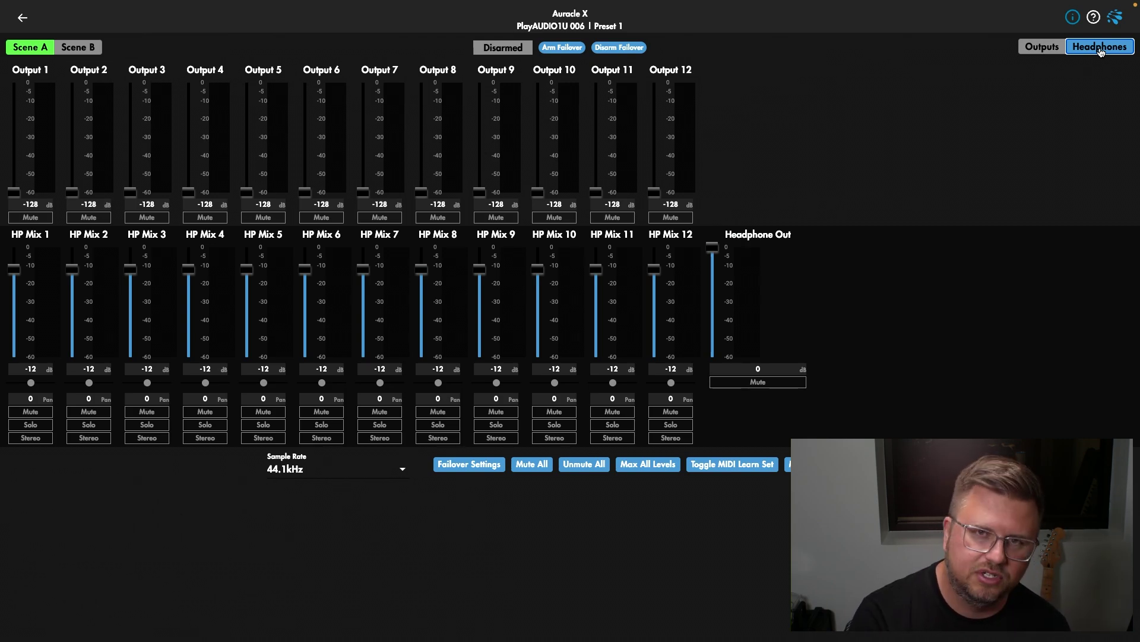
pyautogui.click(1074, 70)
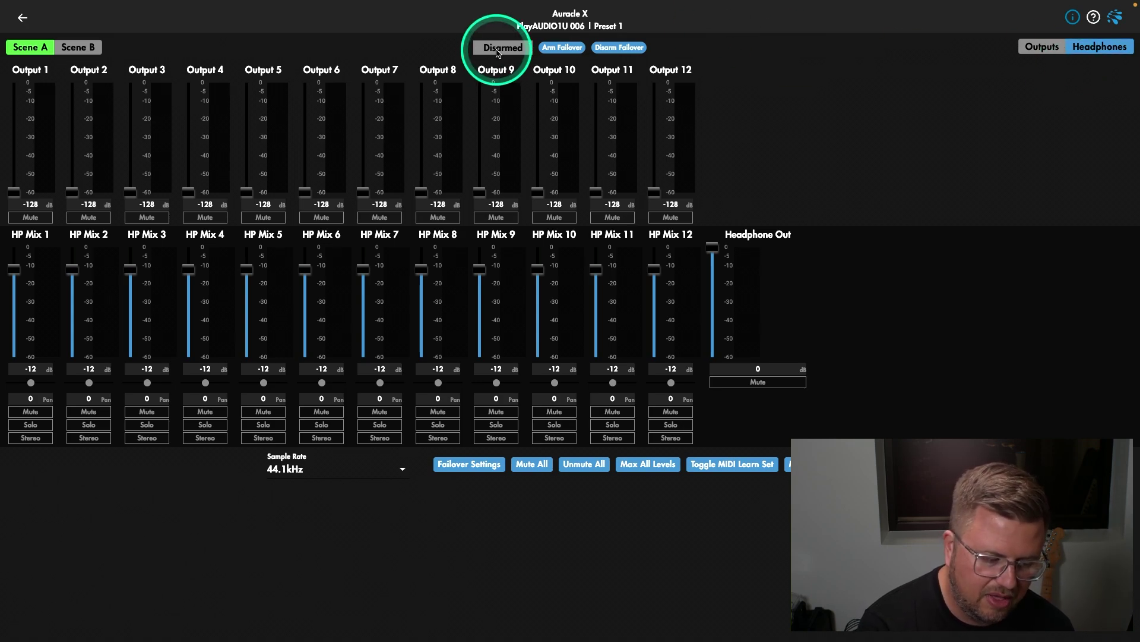
# Disarm the failover and try switching between Scene A and Scene B, finishing on Scene A.
pyautogui.click(621, 47)
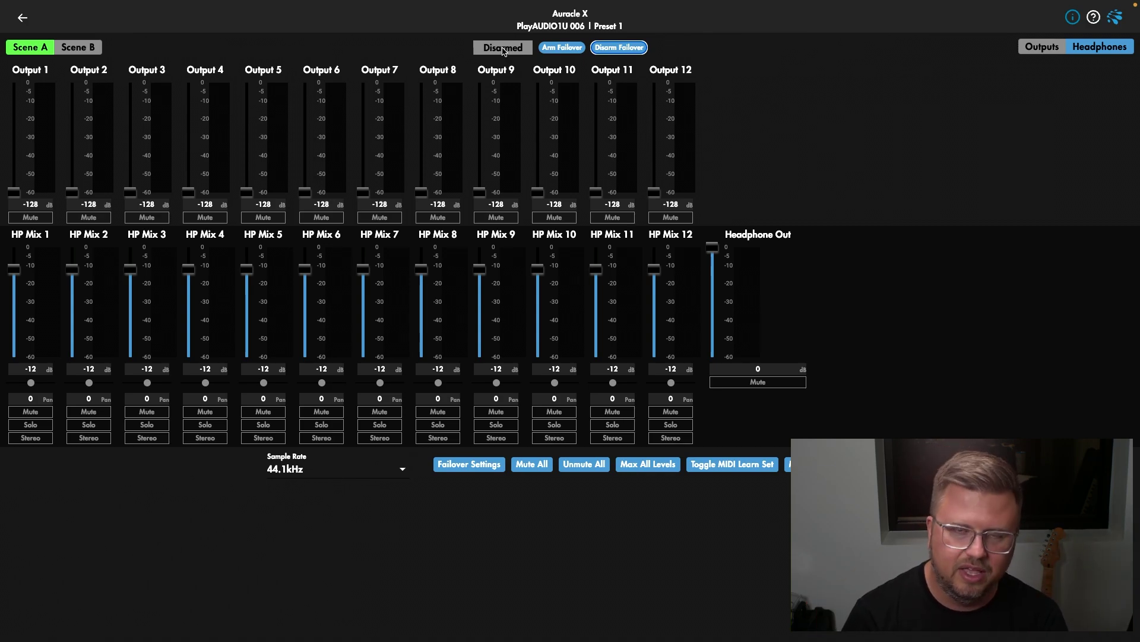
pyautogui.click(77, 49)
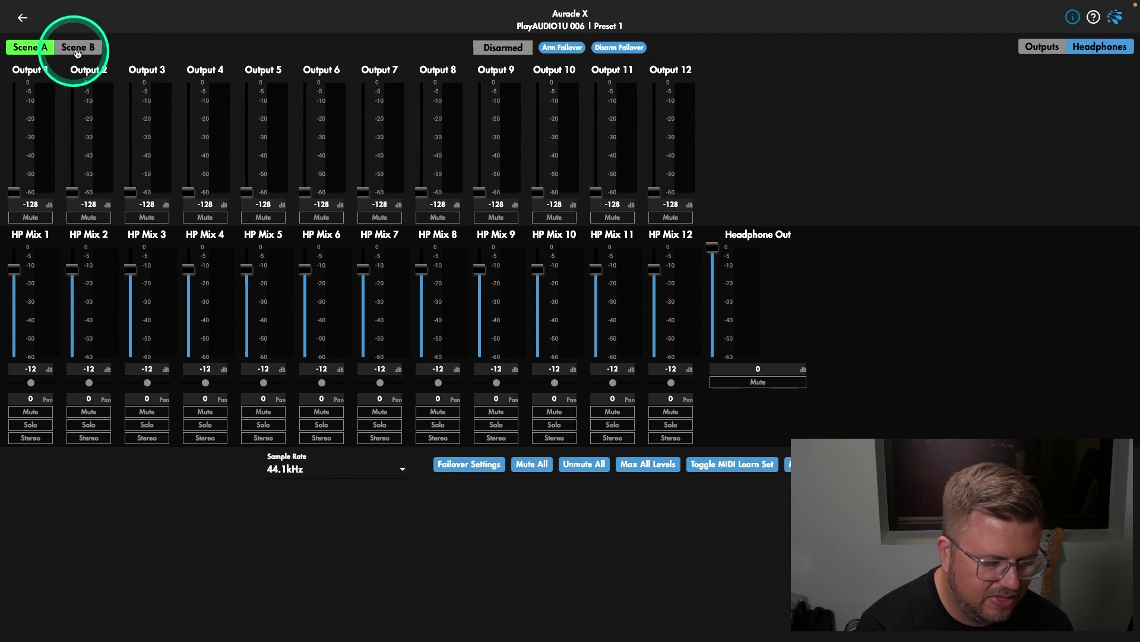
pyautogui.click(39, 49)
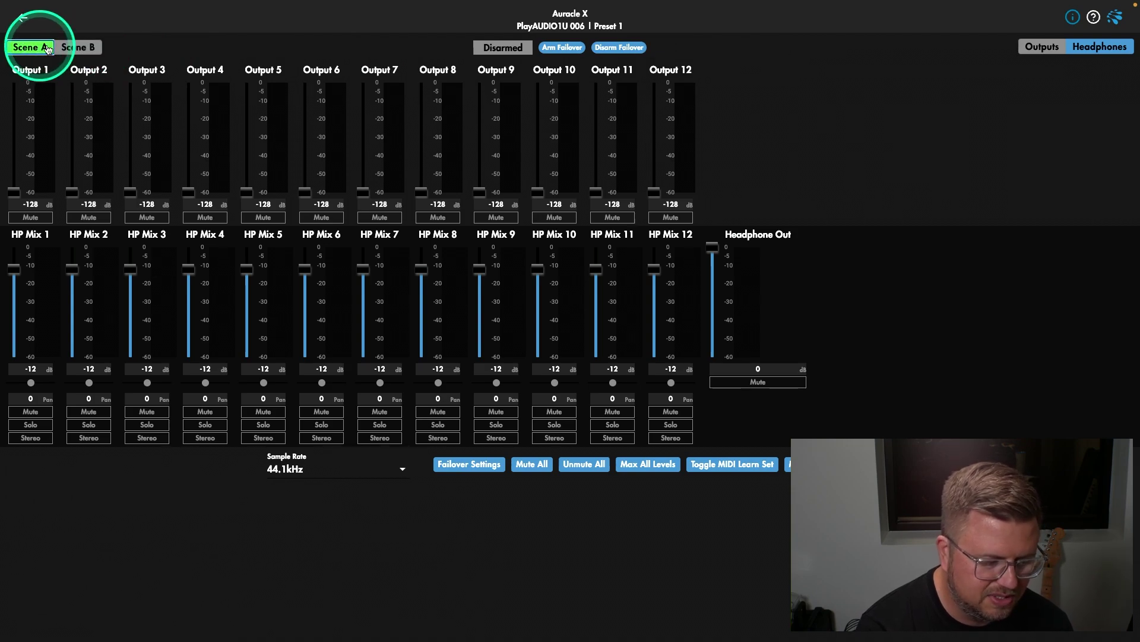
pyautogui.click(86, 50)
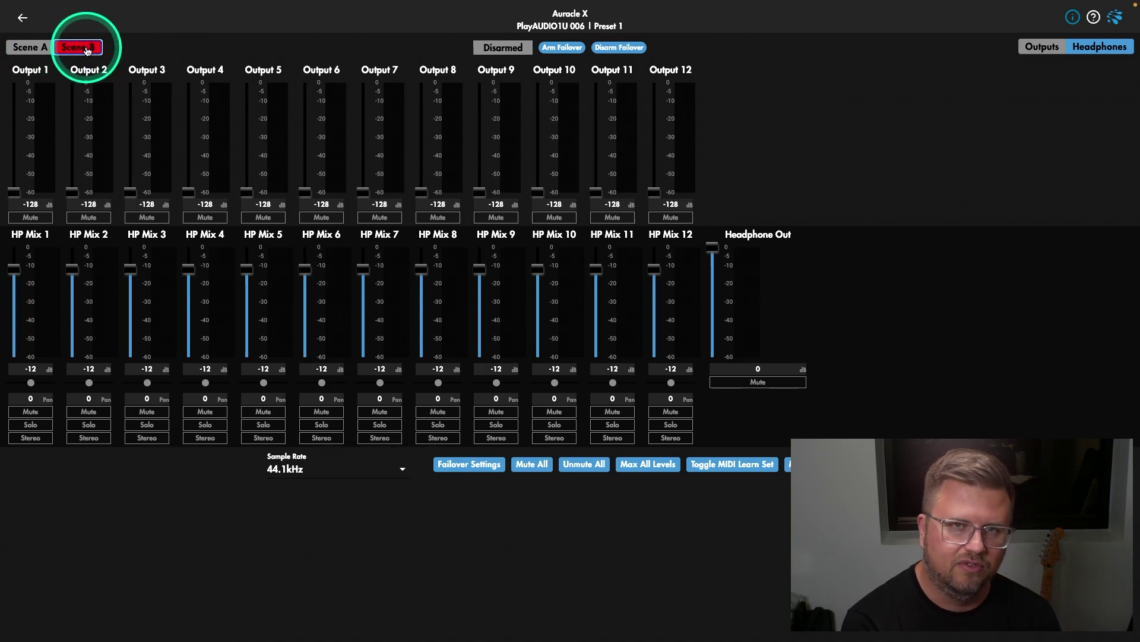
pyautogui.click(37, 51)
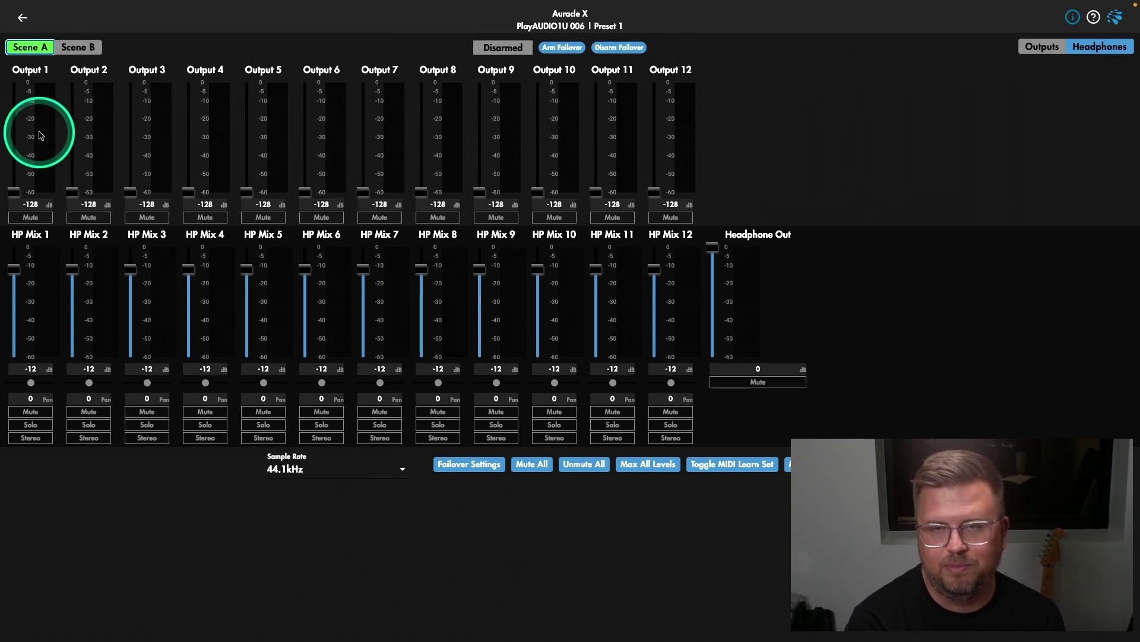
# Raise the Output 1 and Output 2 levels in Scene A to 0 dB.
pyautogui.click(12, 191)
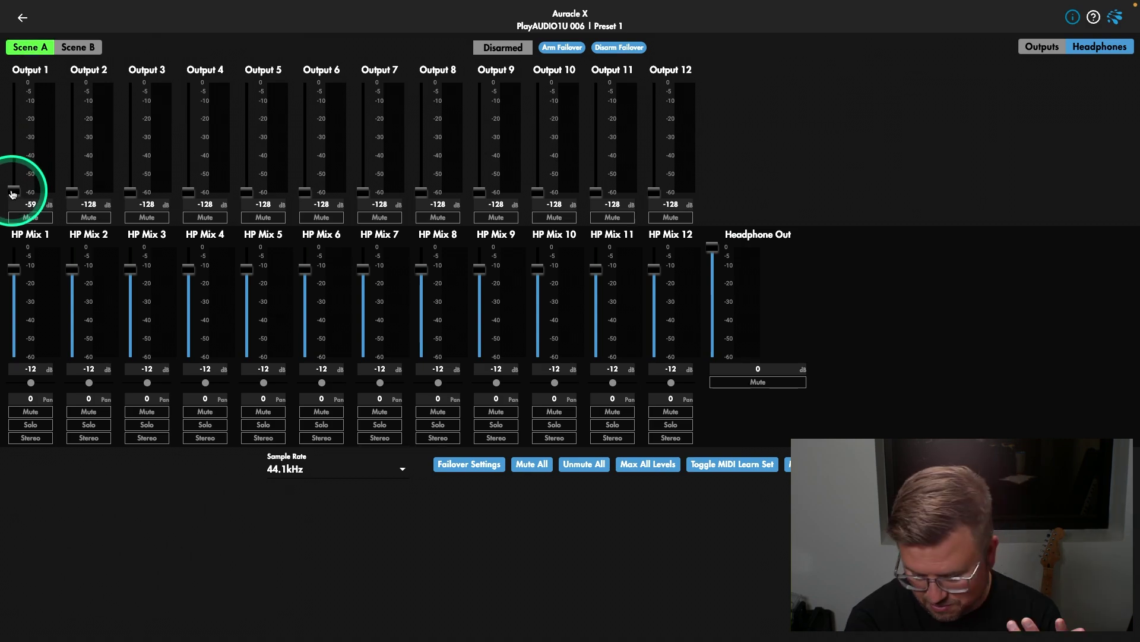
pyautogui.moveTo(11, 193); pyautogui.dragTo(27, 48)
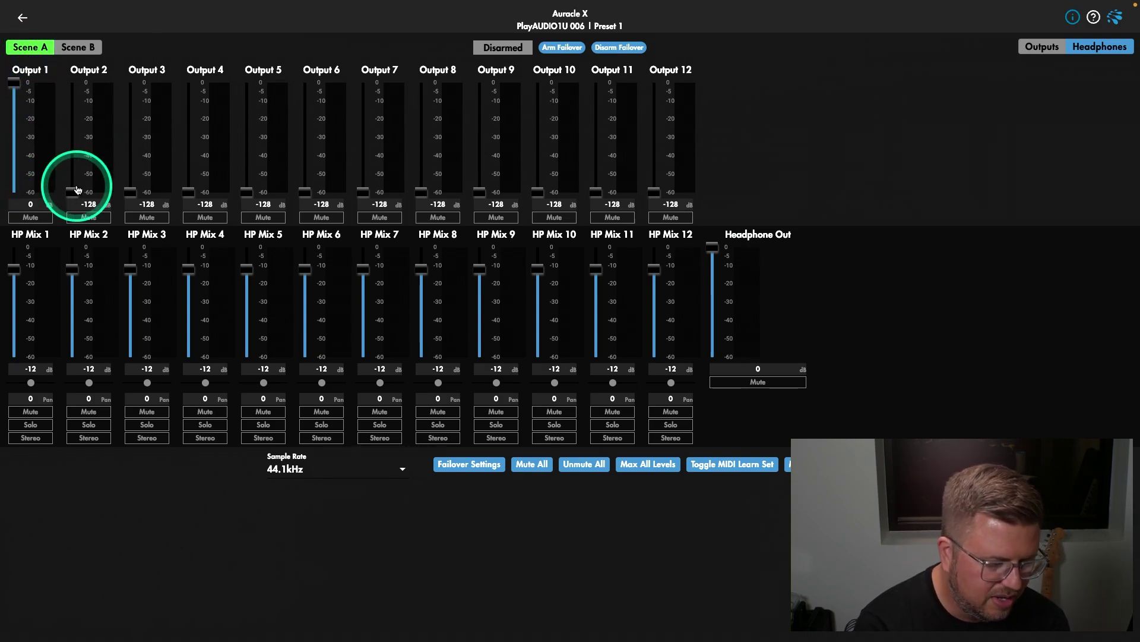
pyautogui.moveTo(77, 183); pyautogui.dragTo(83, 46)
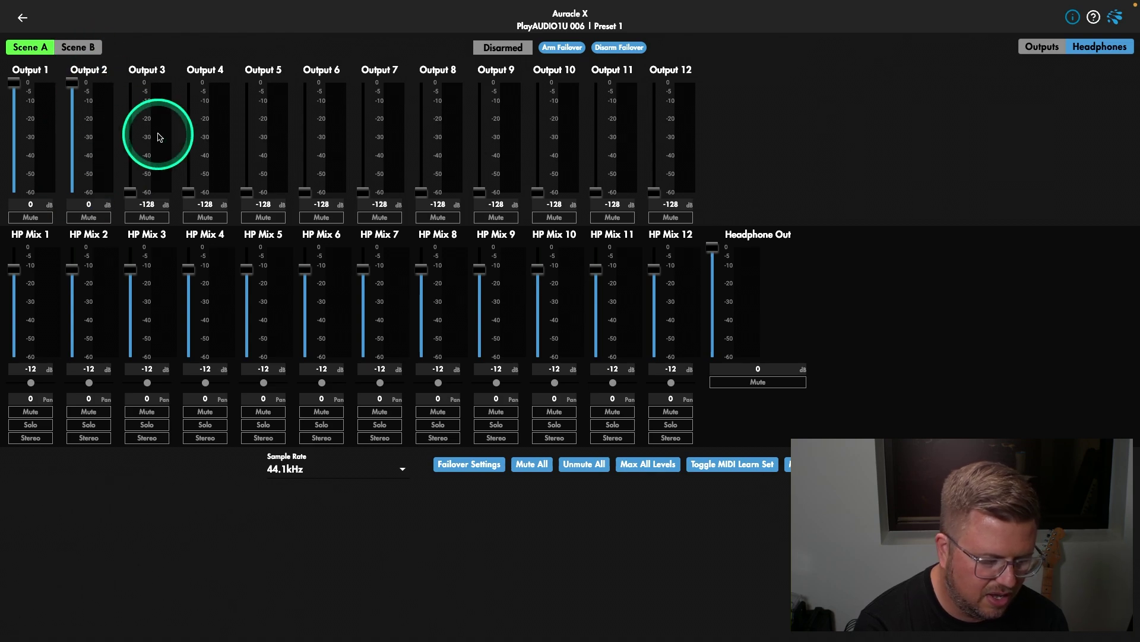
# Set the Output 3 level to 0 dB, and mute and unmute that output.
pyautogui.doubleClick(89, 204)
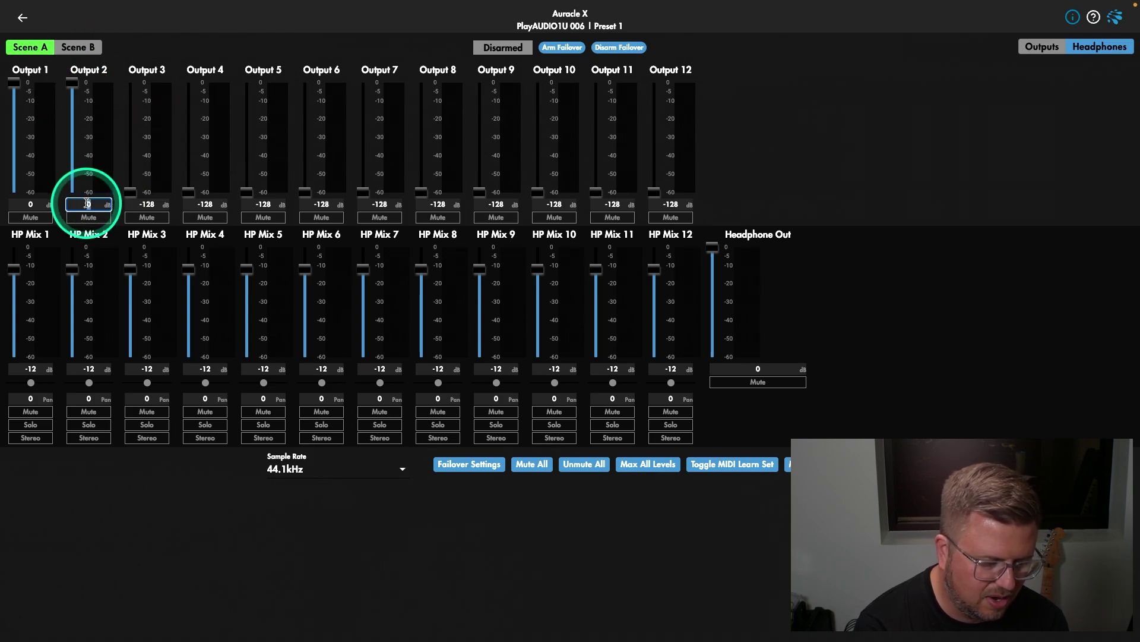
pyautogui.doubleClick(154, 204)
pyautogui.write('0')
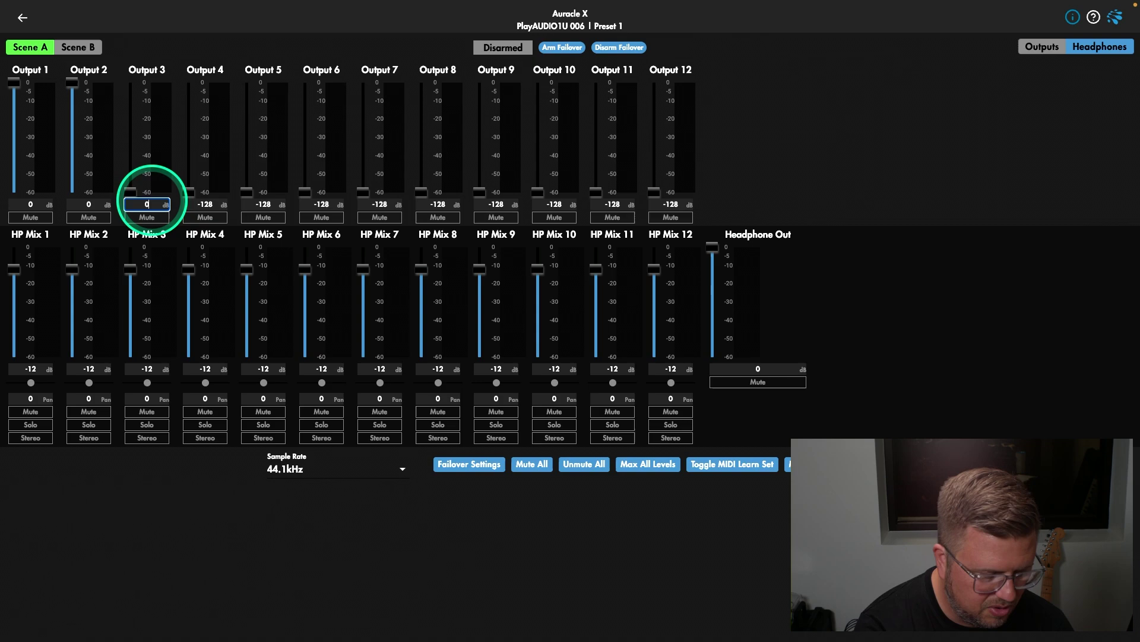
pyautogui.press('Return')
pyautogui.click(153, 218)
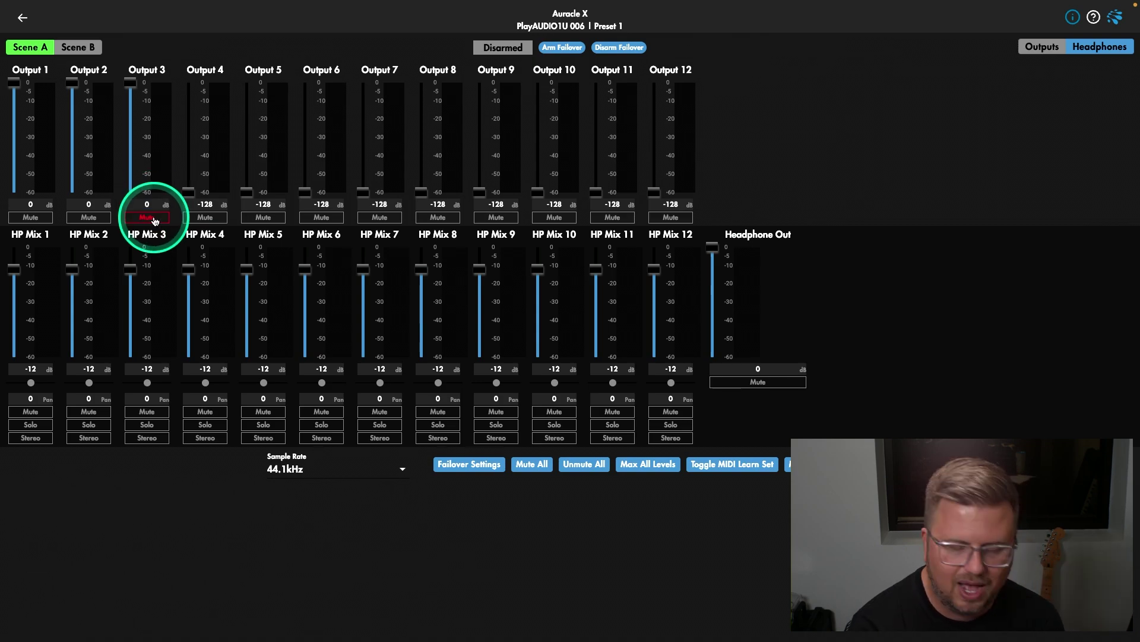
pyautogui.click(153, 218)
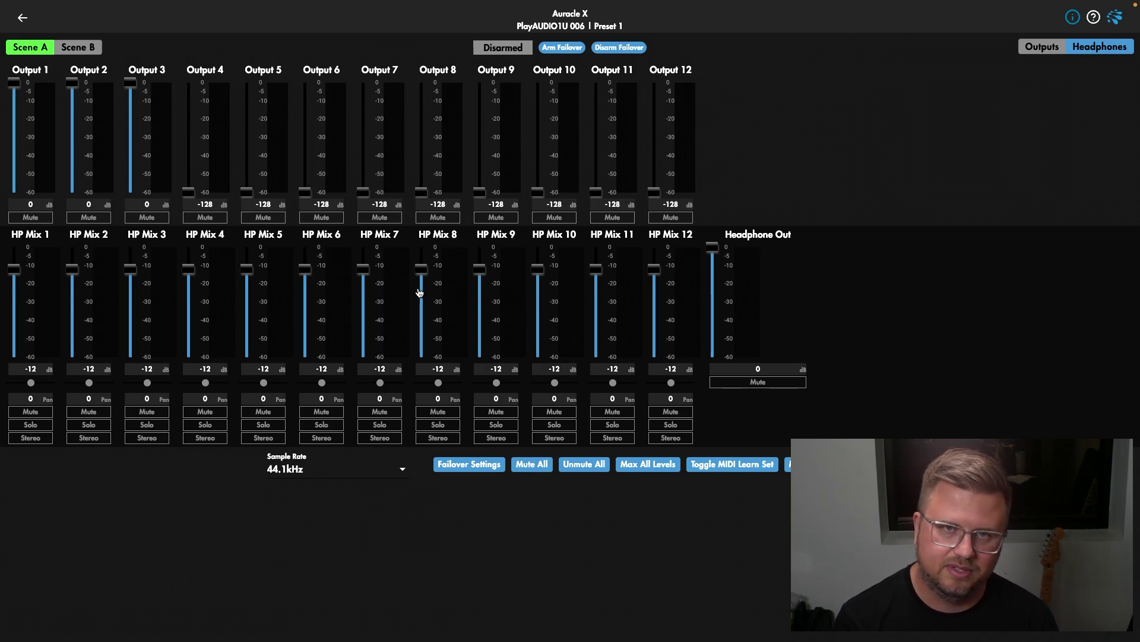
# Lower the HP Mix 12 level to -17 dB and mute that headphone mix channel.
pyautogui.moveTo(712, 247); pyautogui.dragTo(722, 205)
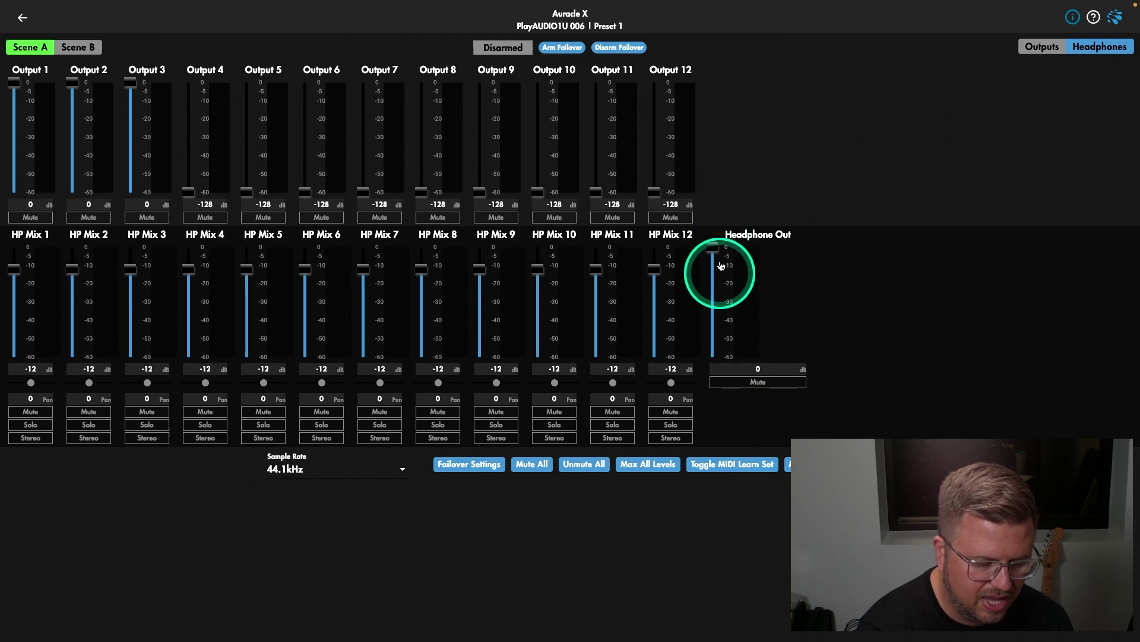
pyautogui.moveTo(655, 269)
pyautogui.mouseDown()
pyautogui.moveTo(657, 293)
pyautogui.moveTo(657, 265)
pyautogui.moveTo(654, 279)
pyautogui.mouseUp()
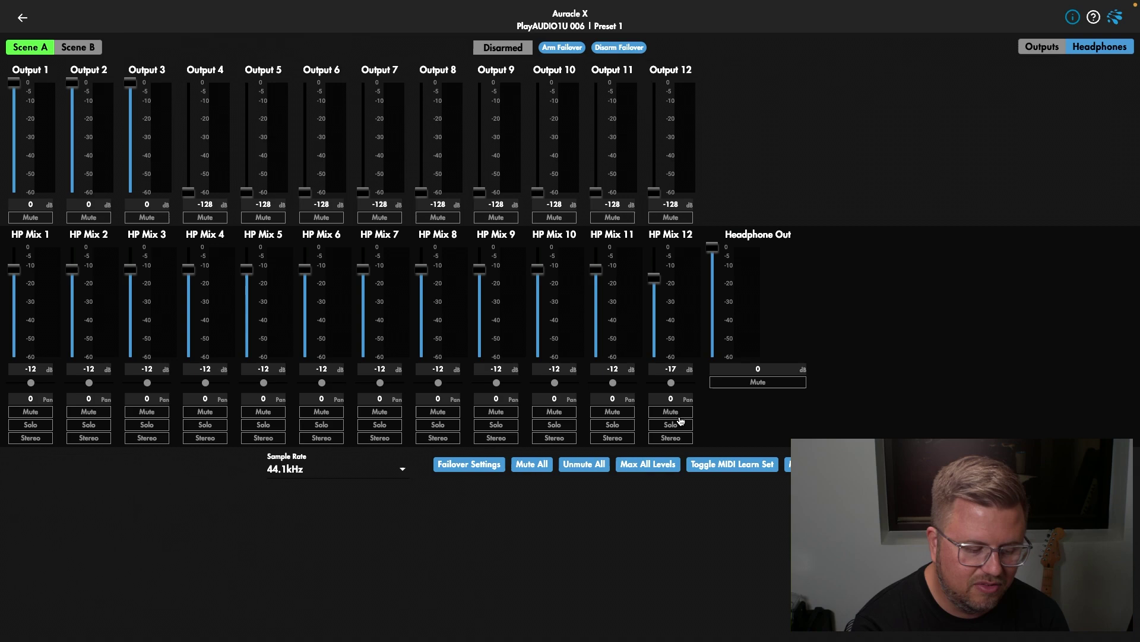
pyautogui.click(670, 413)
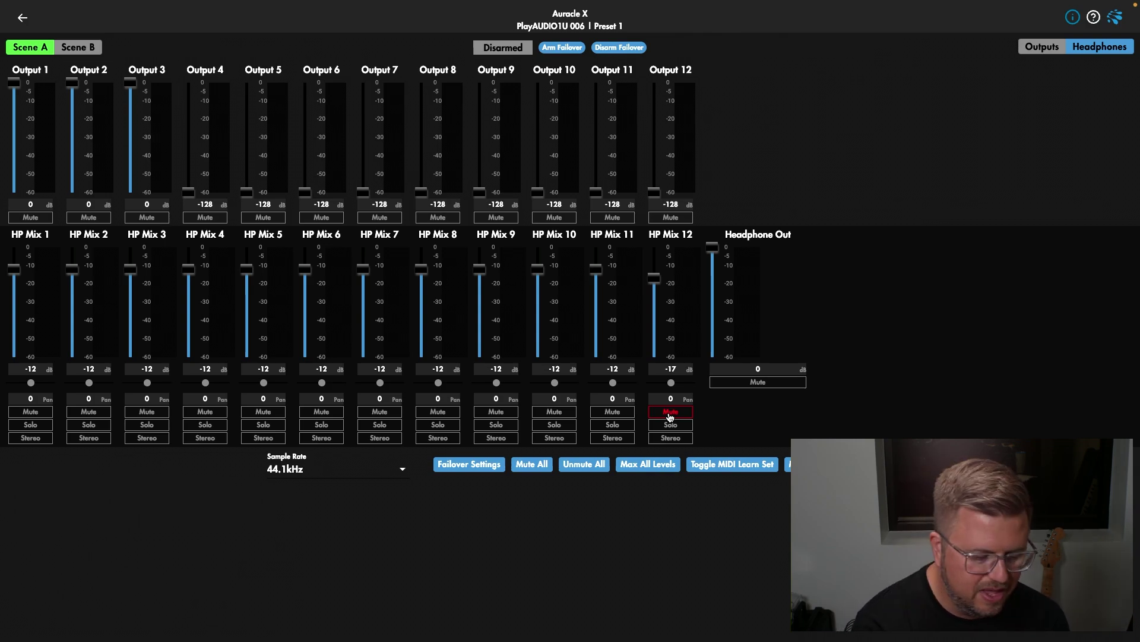
# Check the sample rate setting and review the failover settings of the audio mixer.
pyautogui.click(328, 475)
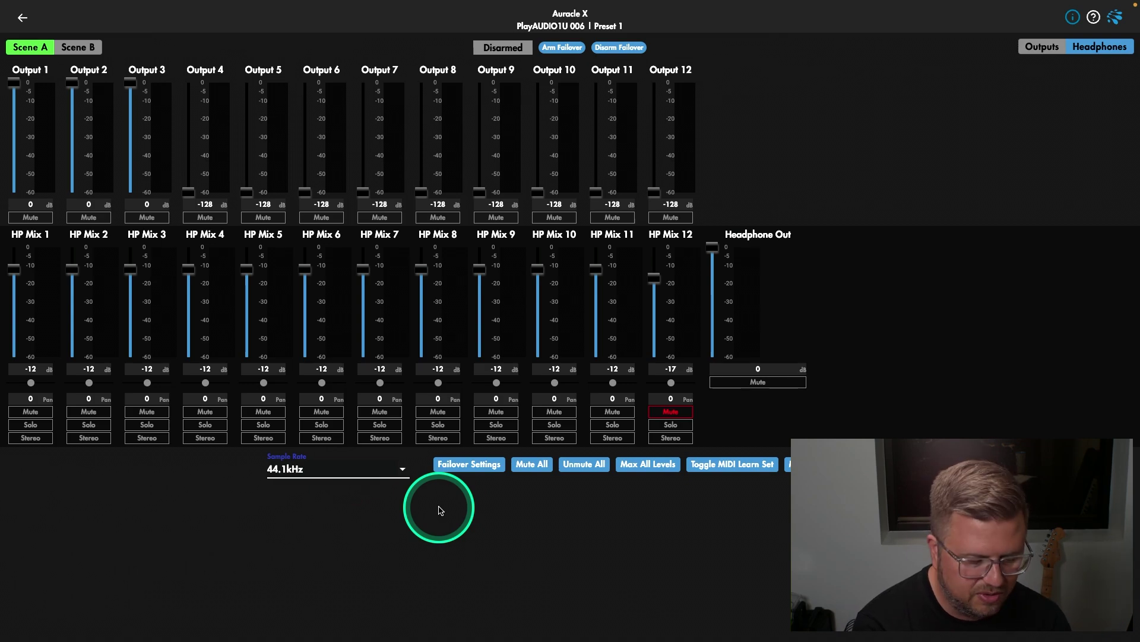
pyautogui.click(464, 468)
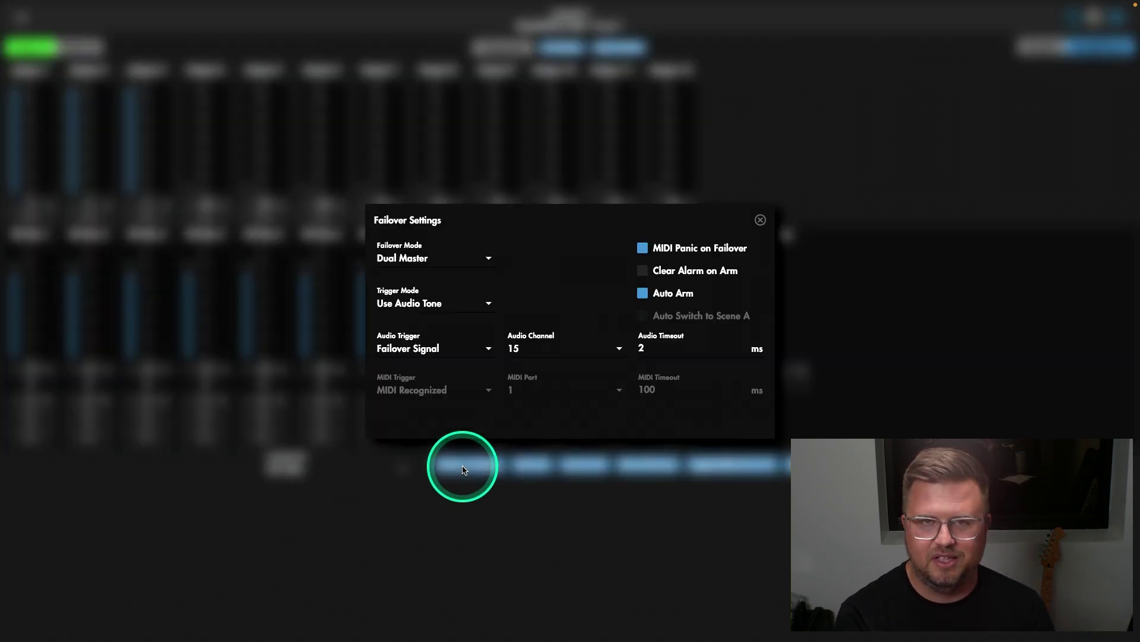
pyautogui.click(760, 221)
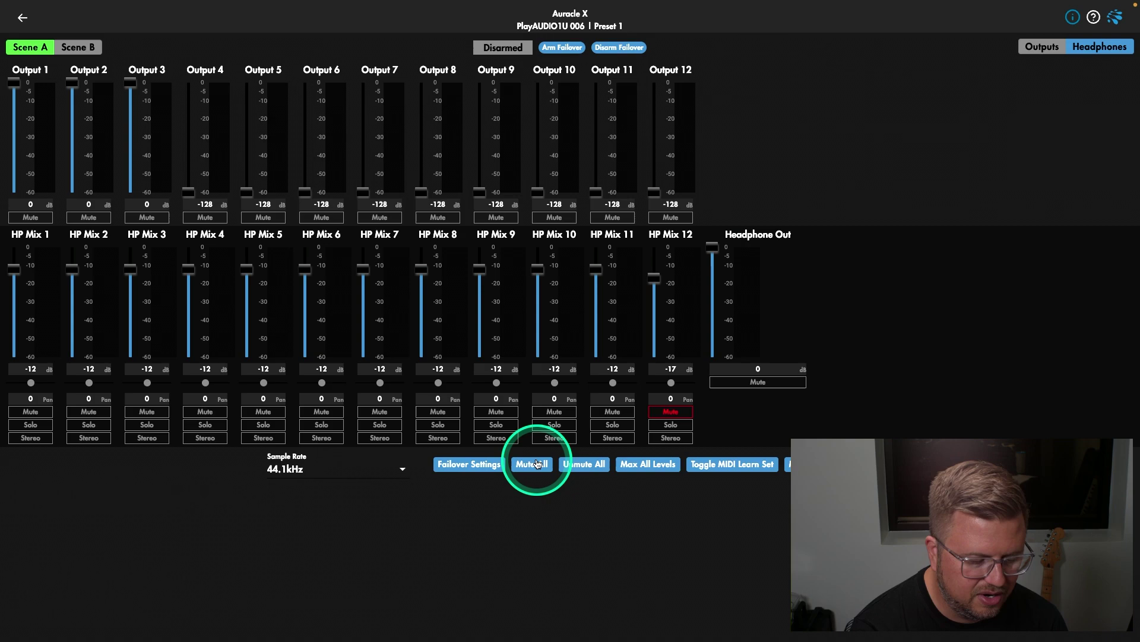
# Mute and unmute all outputs at once, and set every output level to maximum.
pyautogui.click(536, 464)
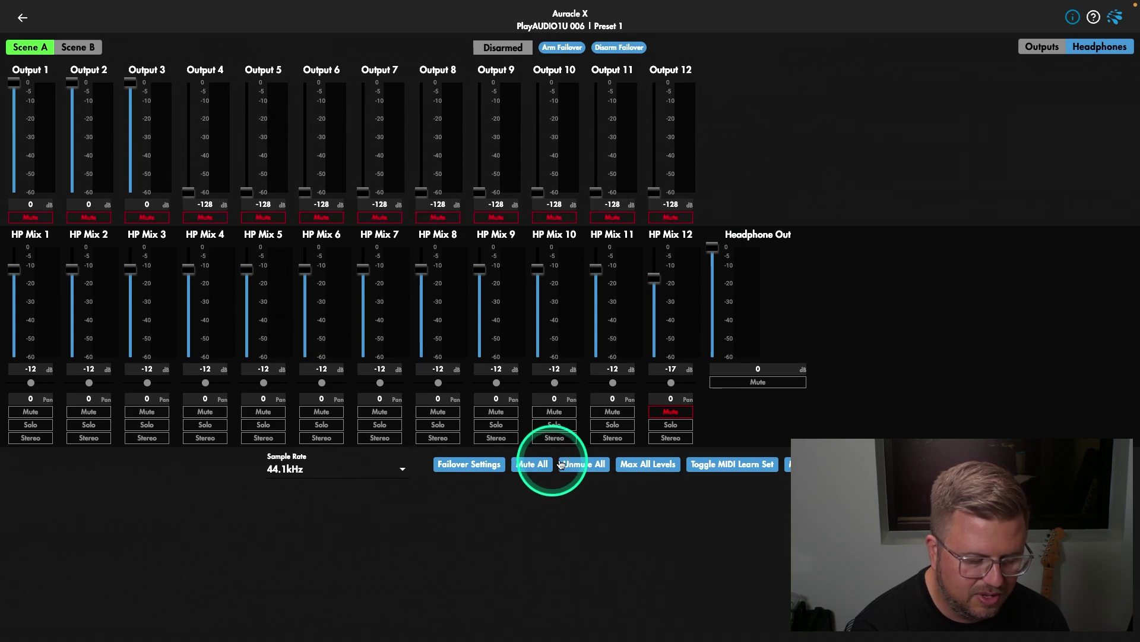
pyautogui.click(579, 465)
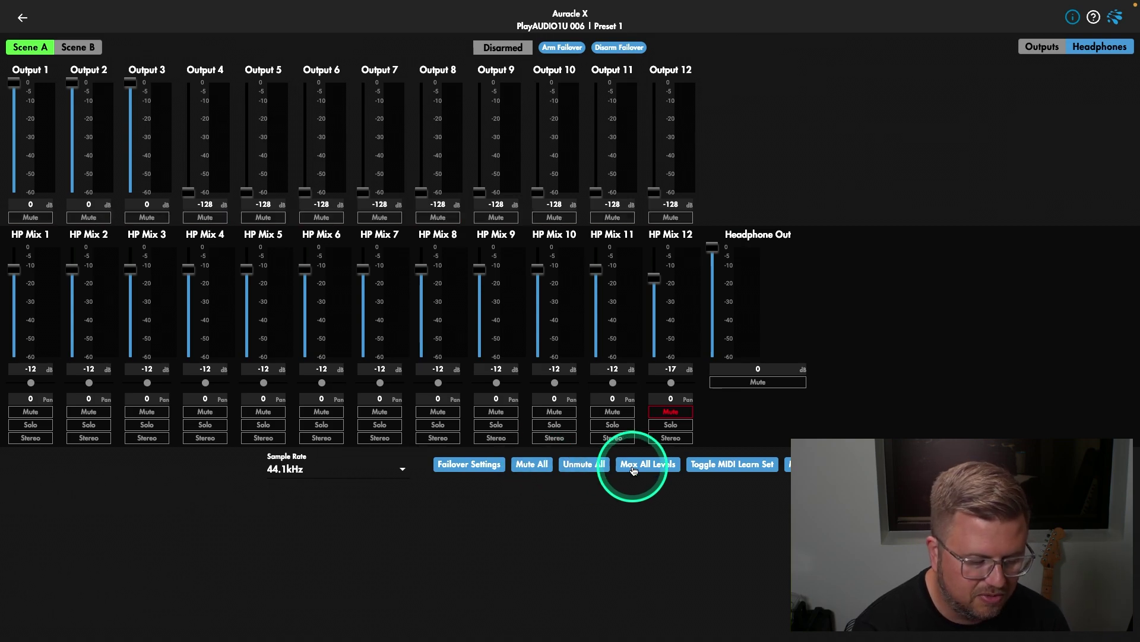
pyautogui.click(634, 469)
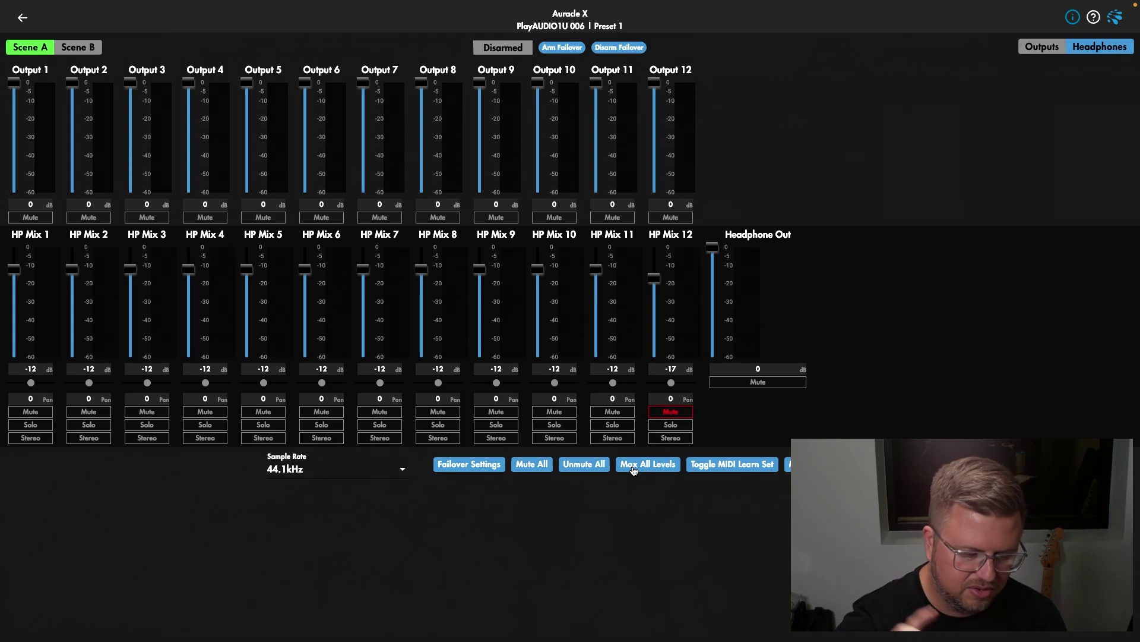
# Toggle the MIDI Learn assignment mode for the mixer controls on and off again.
pyautogui.click(761, 468)
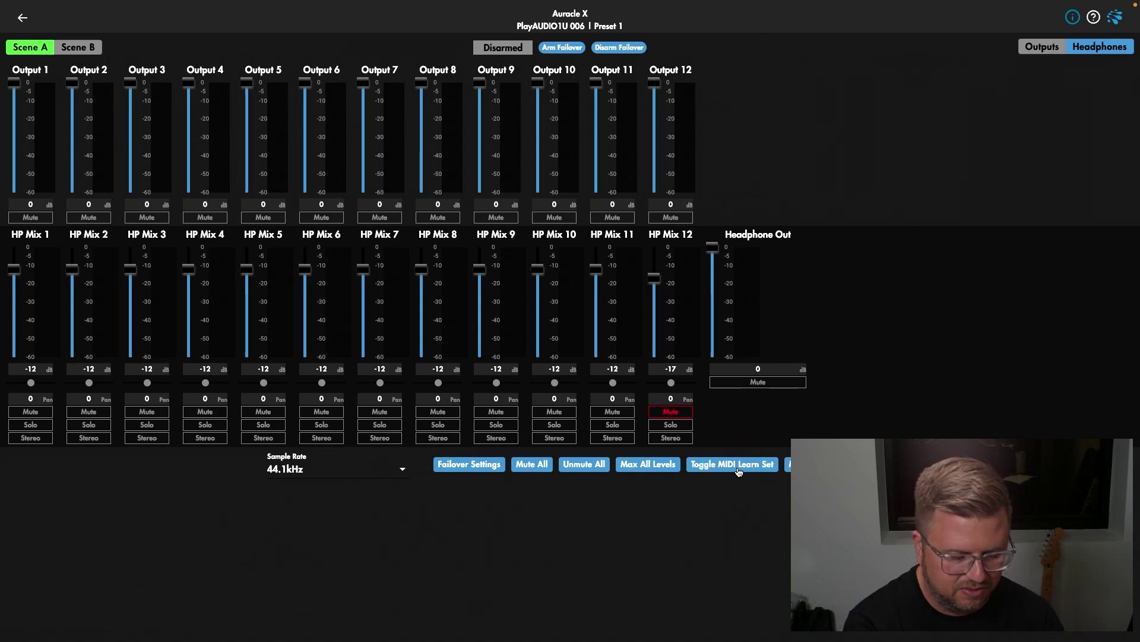
pyautogui.click(739, 470)
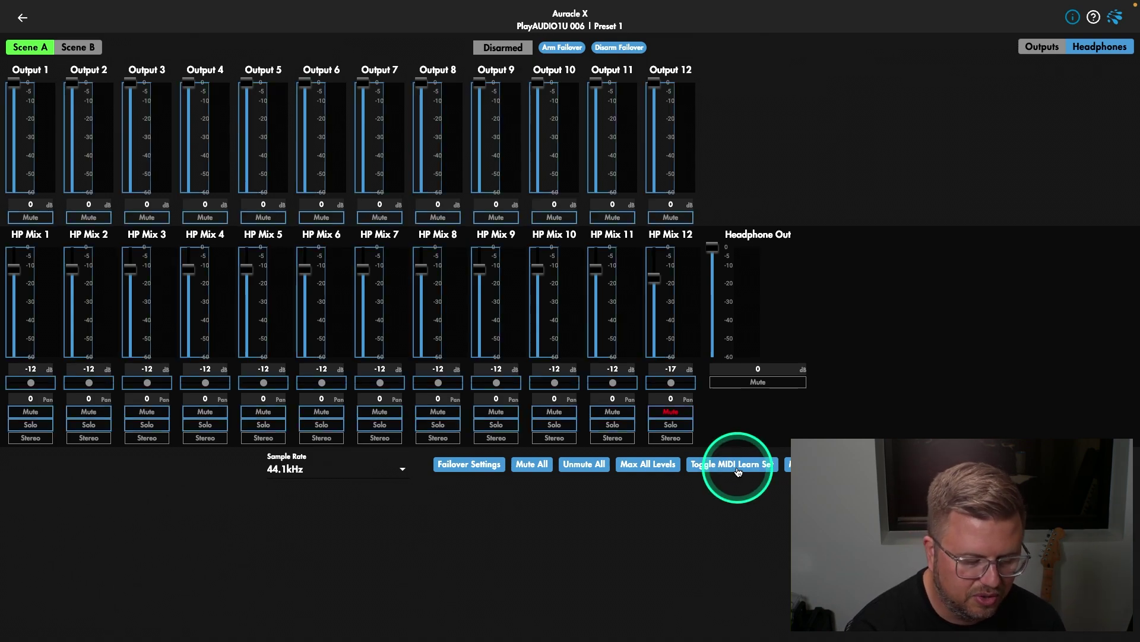
pyautogui.click(720, 468)
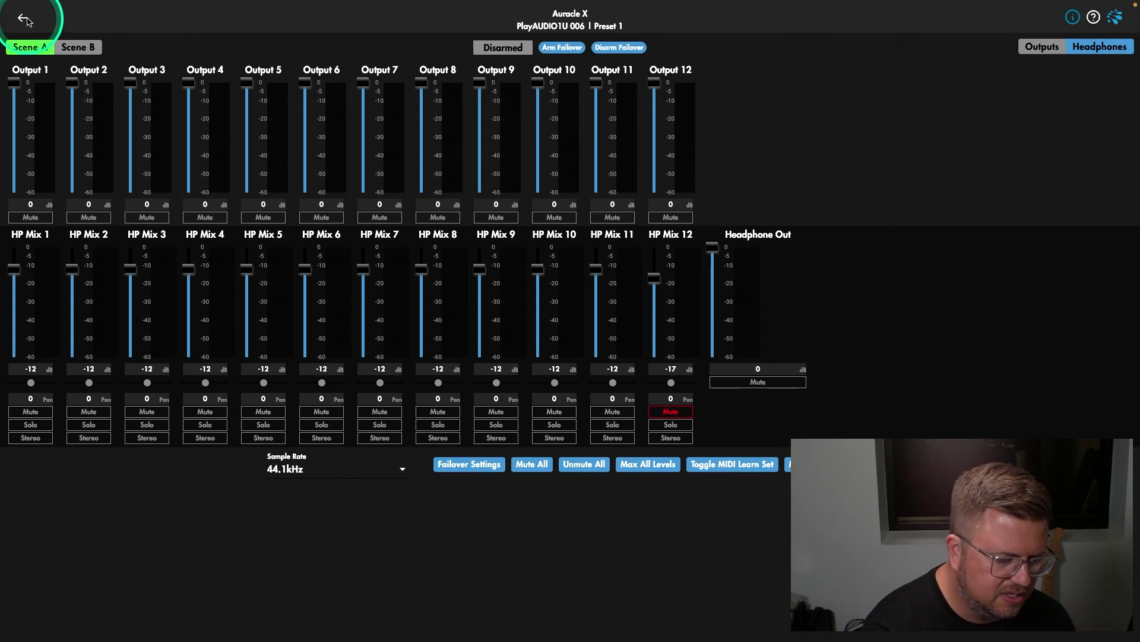
# Open the PlayAUDIO1U 006 control ports and review the input actions assigned to Jack 1 (Ring).
pyautogui.click(23, 17)
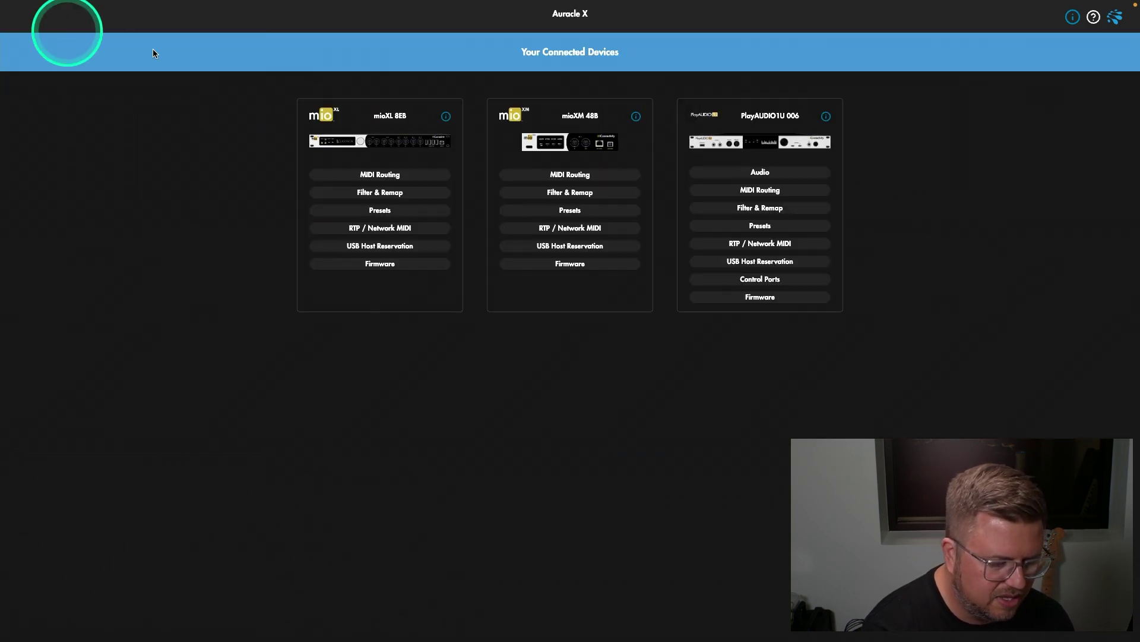
pyautogui.click(722, 282)
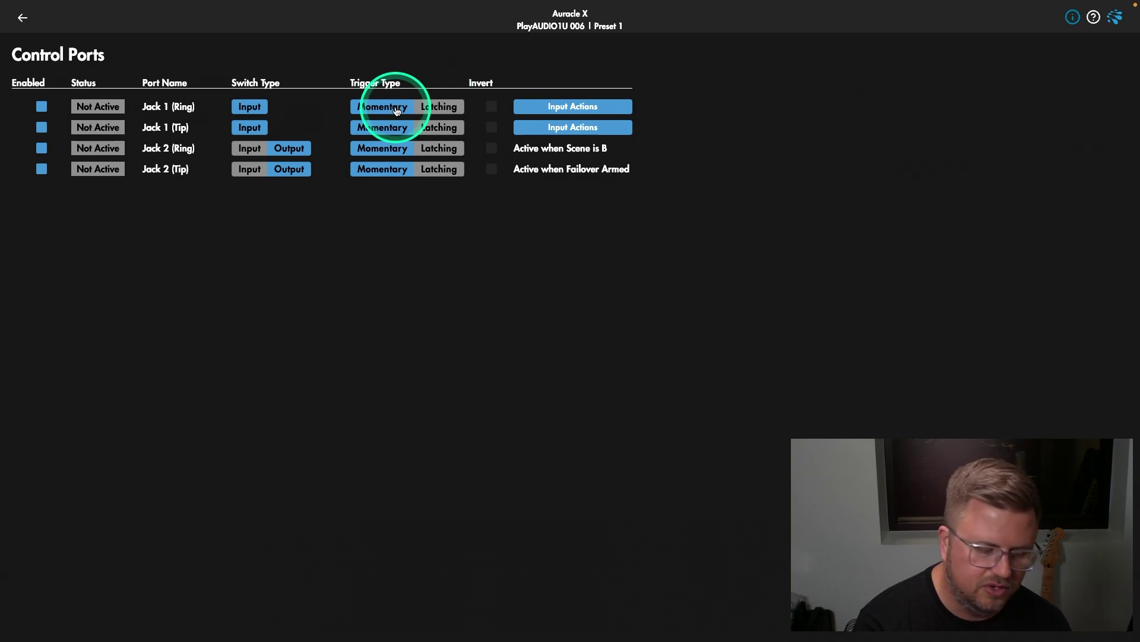
pyautogui.click(579, 110)
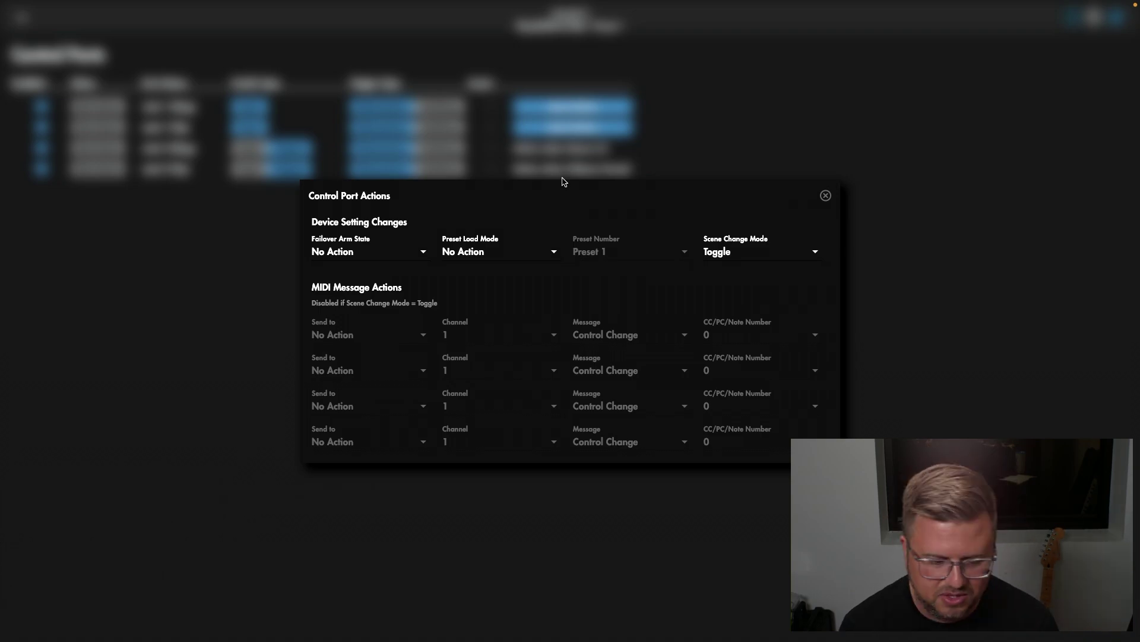
pyautogui.click(832, 186)
pyautogui.click(826, 195)
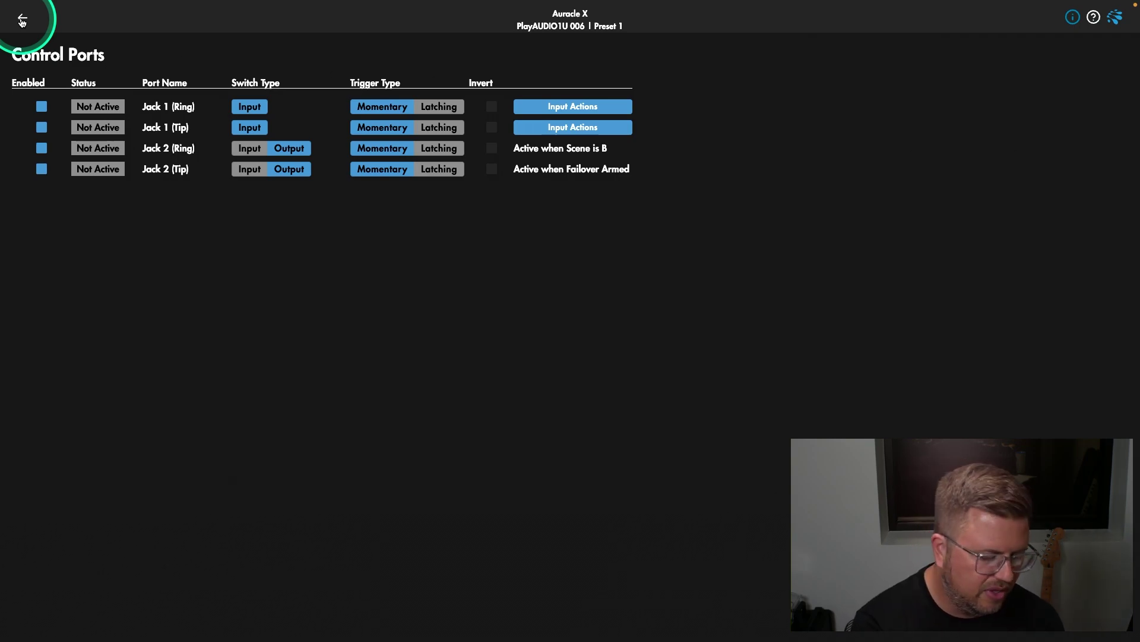
# Open the MIDI routing of the mioXL 8EB and select the DIN 1 input under DIN MIDI.
pyautogui.click(22, 20)
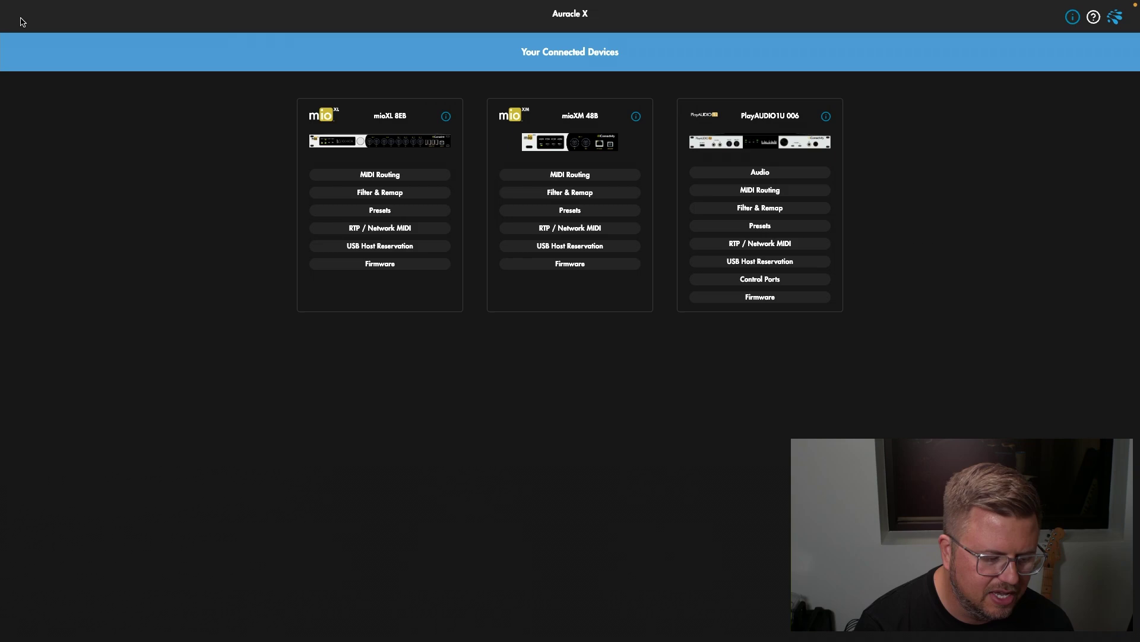
pyautogui.click(349, 178)
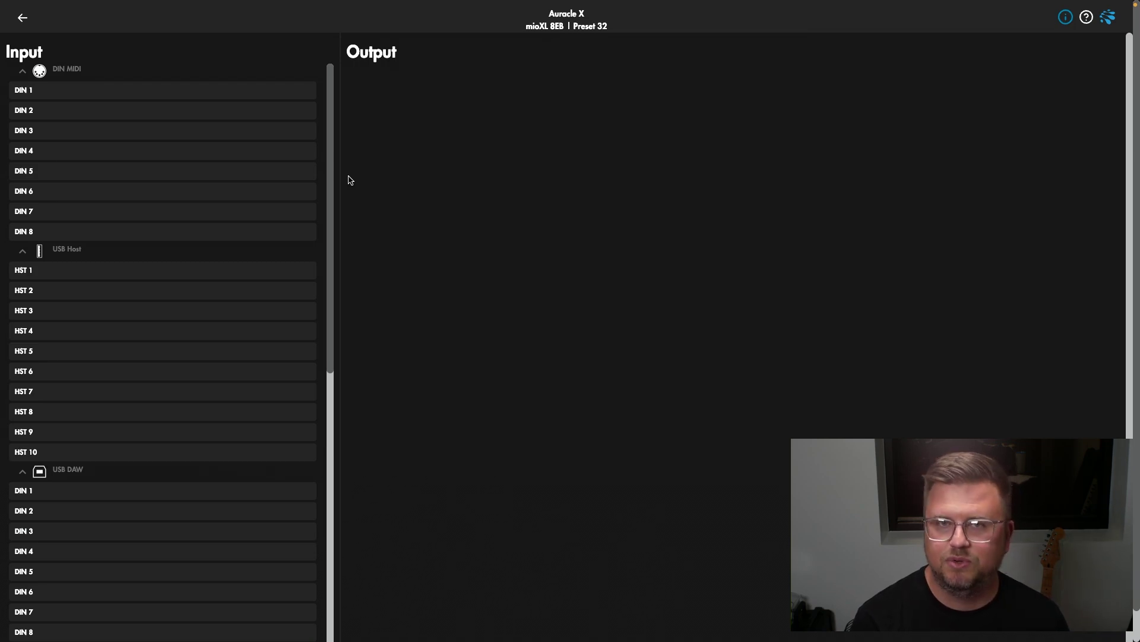
pyautogui.click(118, 93)
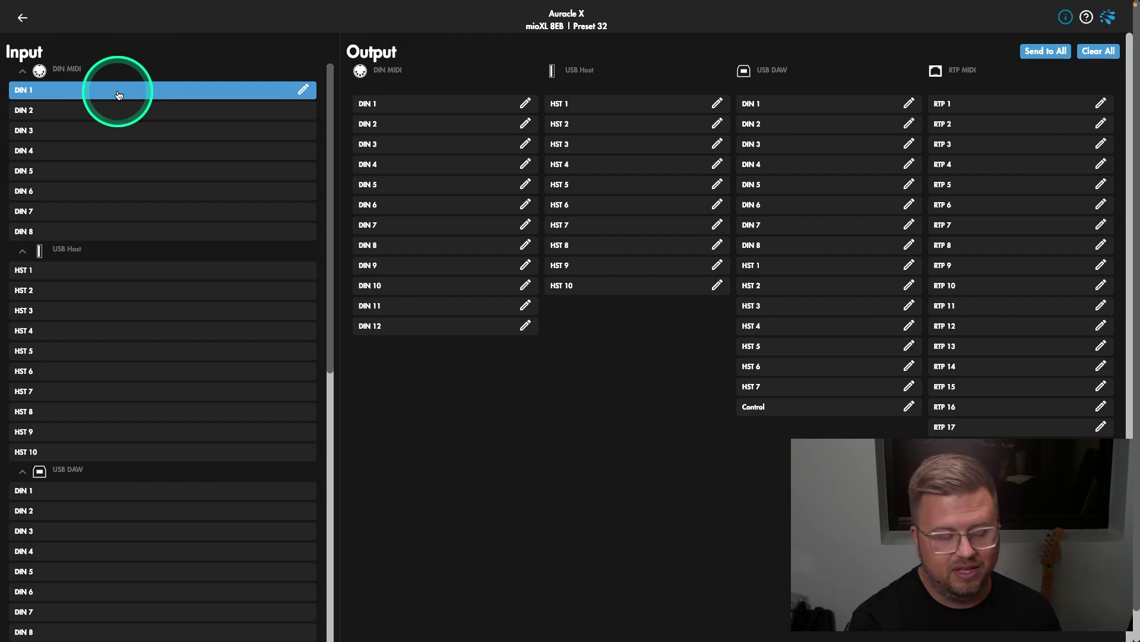
# Rename the selected DIN 1 port as "Drum Pad" and save the new name.
pyautogui.click(303, 90)
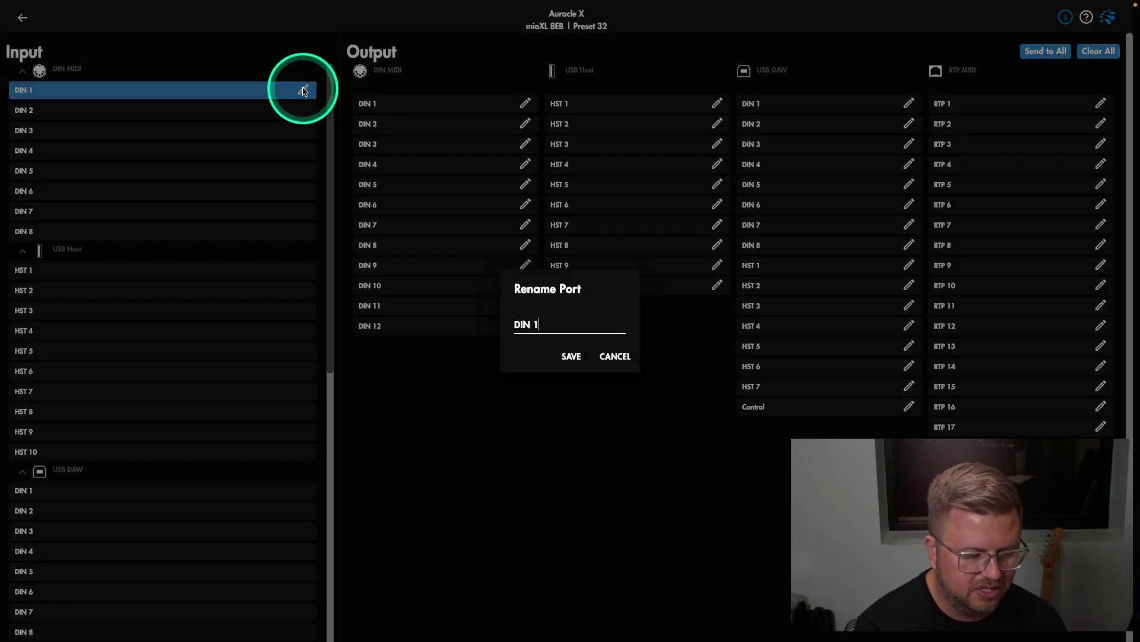
pyautogui.press('BackSpace')
pyautogui.press('BackSpace')
pyautogui.press('BackSpace')
pyautogui.press('BackSpace')
pyautogui.press('BackSpace')
pyautogui.write('D')
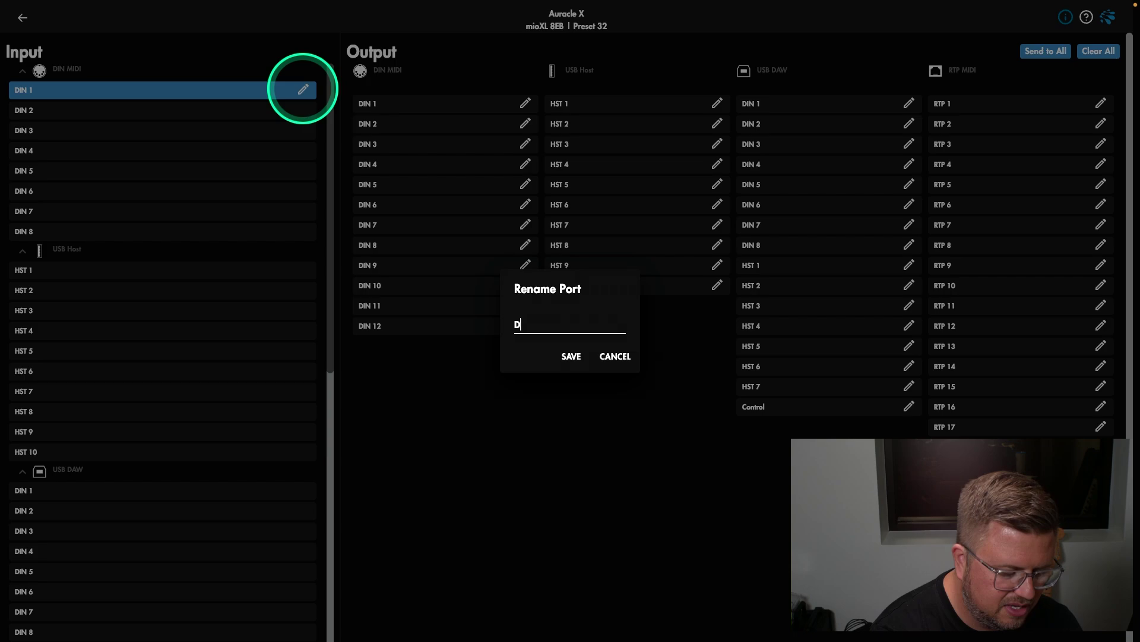
pyautogui.write('rum ')
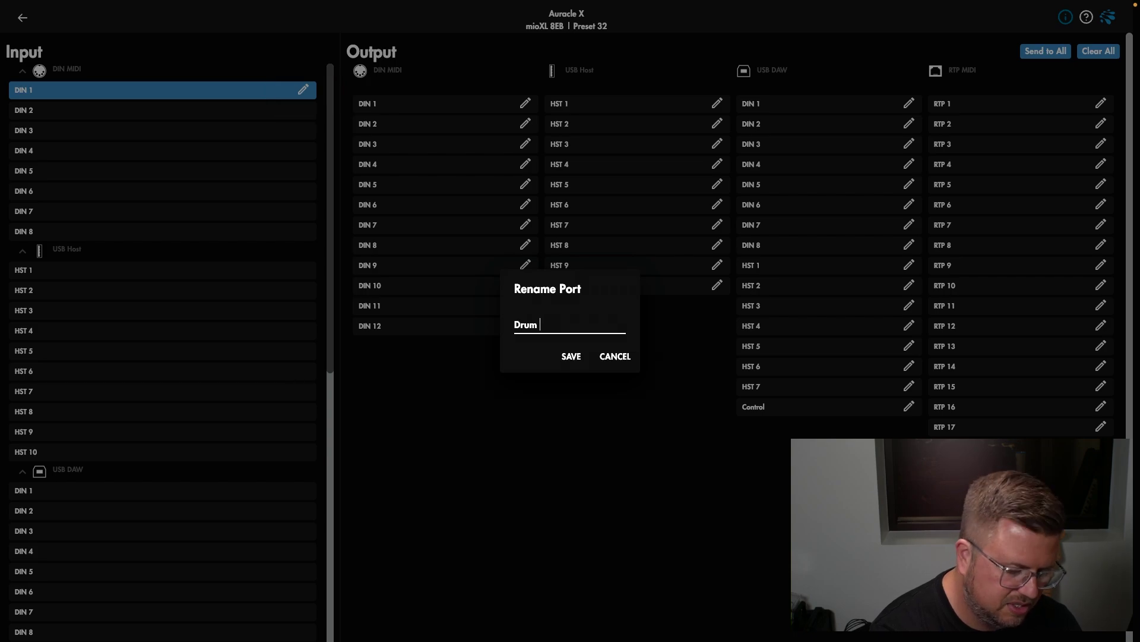
pyautogui.write('Pad')
pyautogui.click(571, 356)
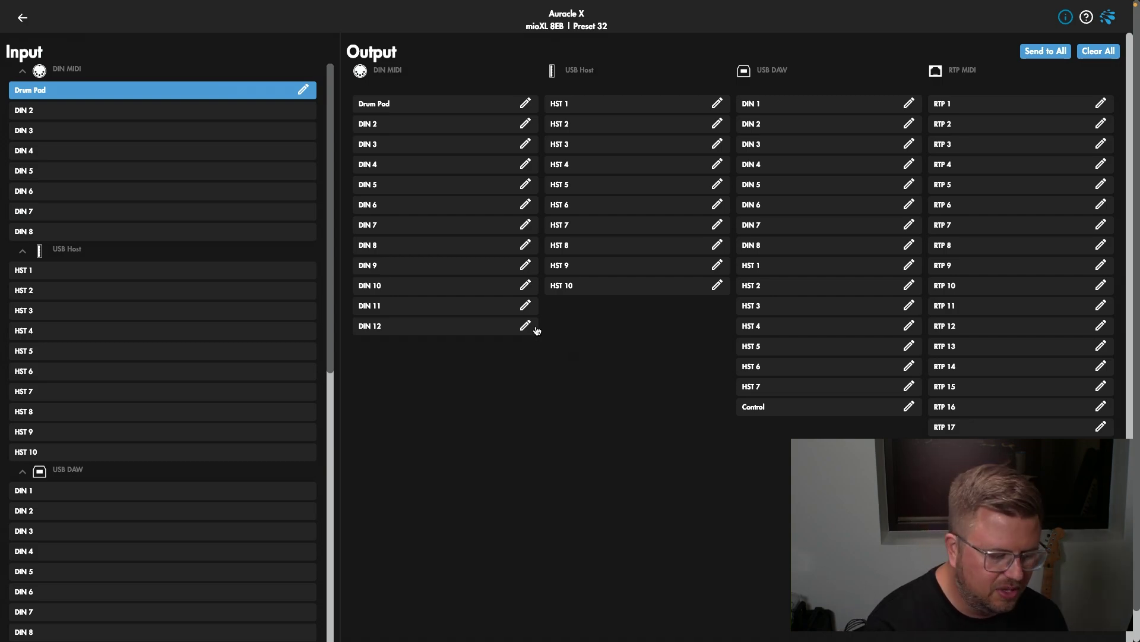
# Open the mioXL 8EB's USB host reservation and rename port HST 1 as "HST 1-PB MIDI".
pyautogui.click(22, 18)
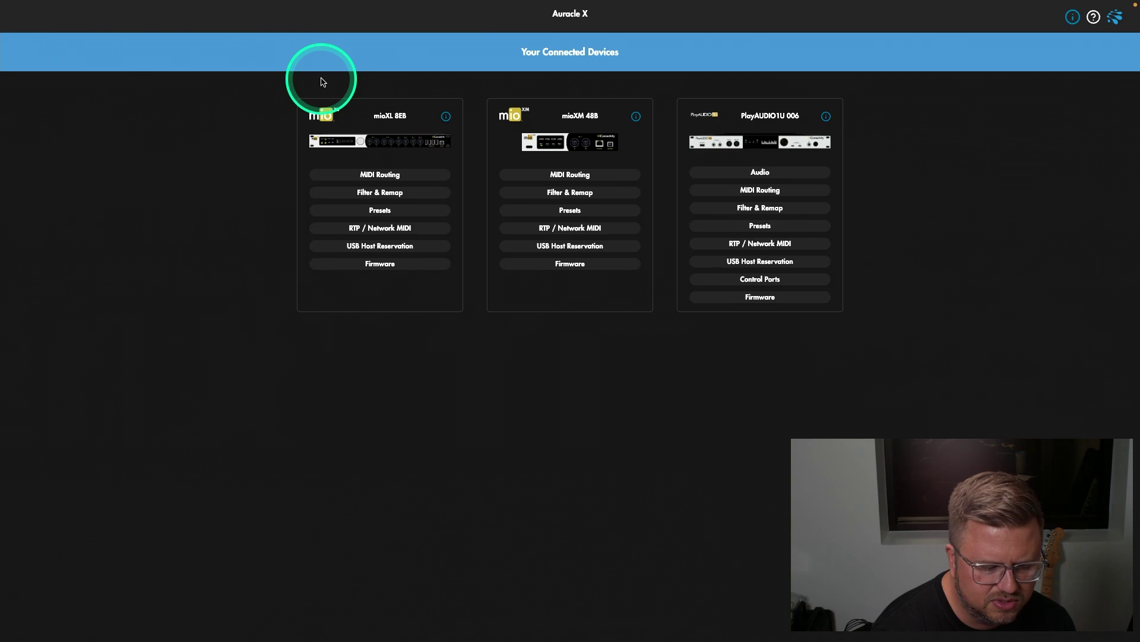
pyautogui.click(382, 251)
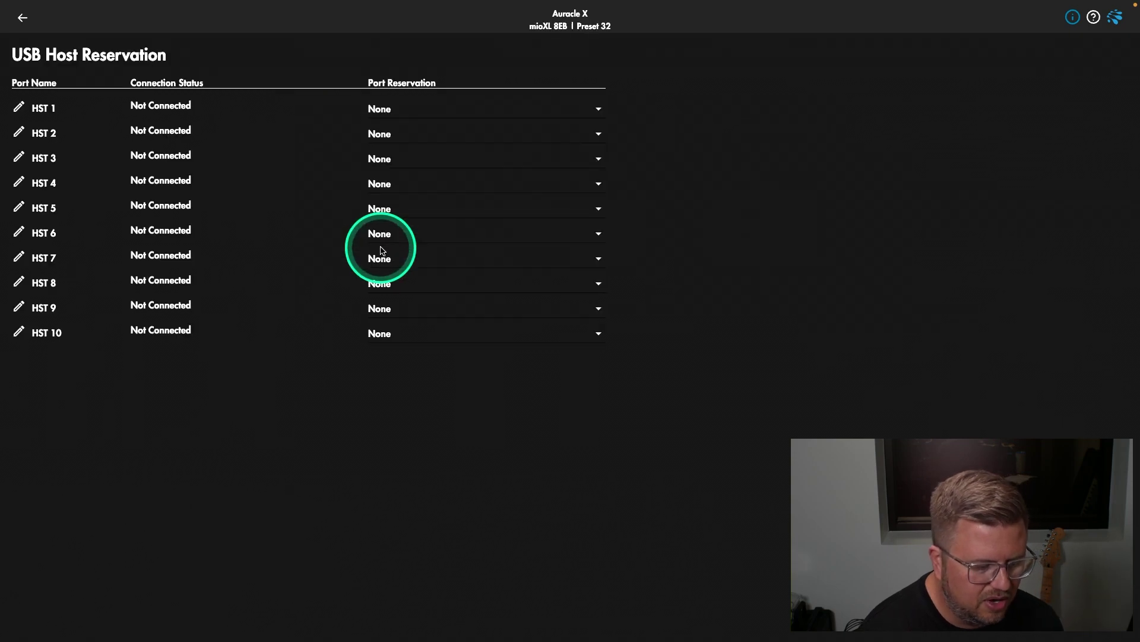
pyautogui.click(19, 107)
pyautogui.click(296, 163)
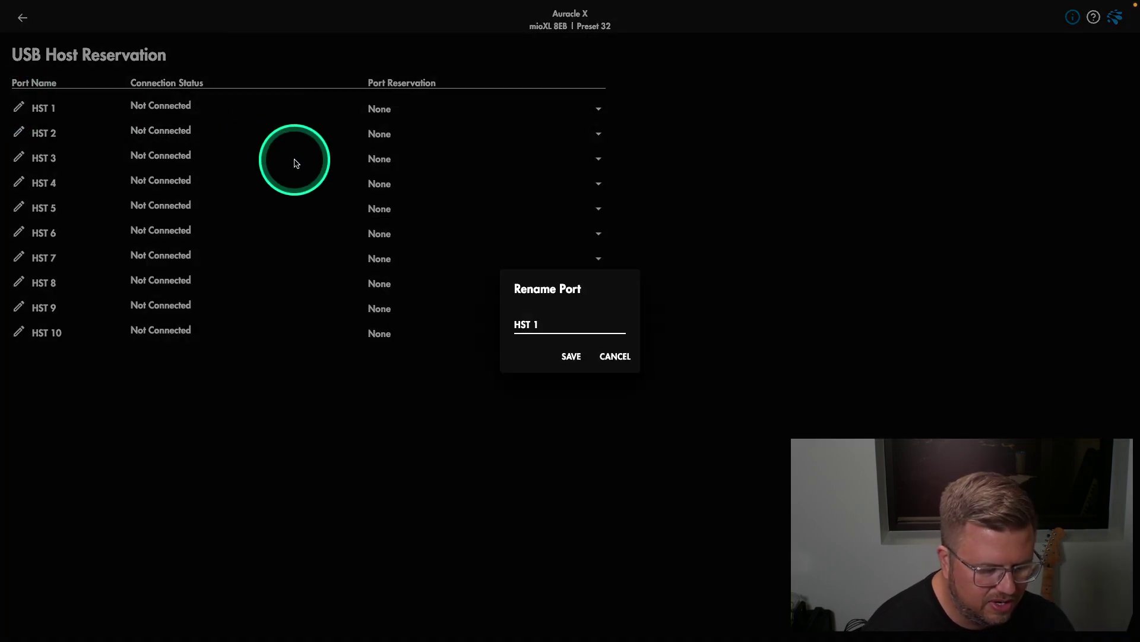
pyautogui.write('-')
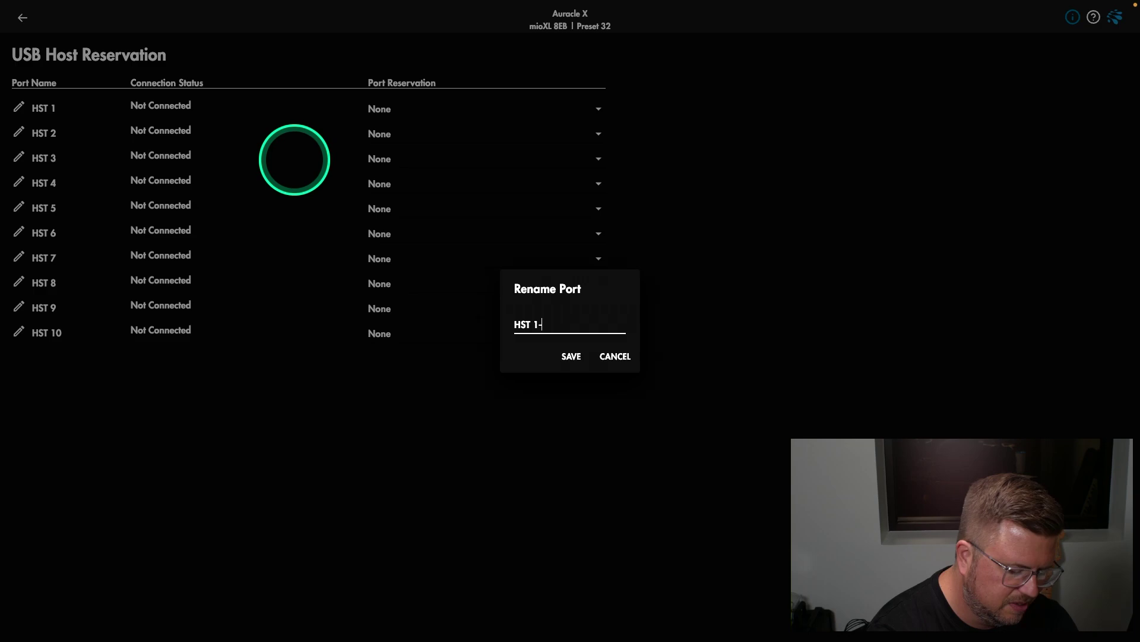
pyautogui.write('PB MIO')
pyautogui.press('BackSpace')
pyautogui.write('I')
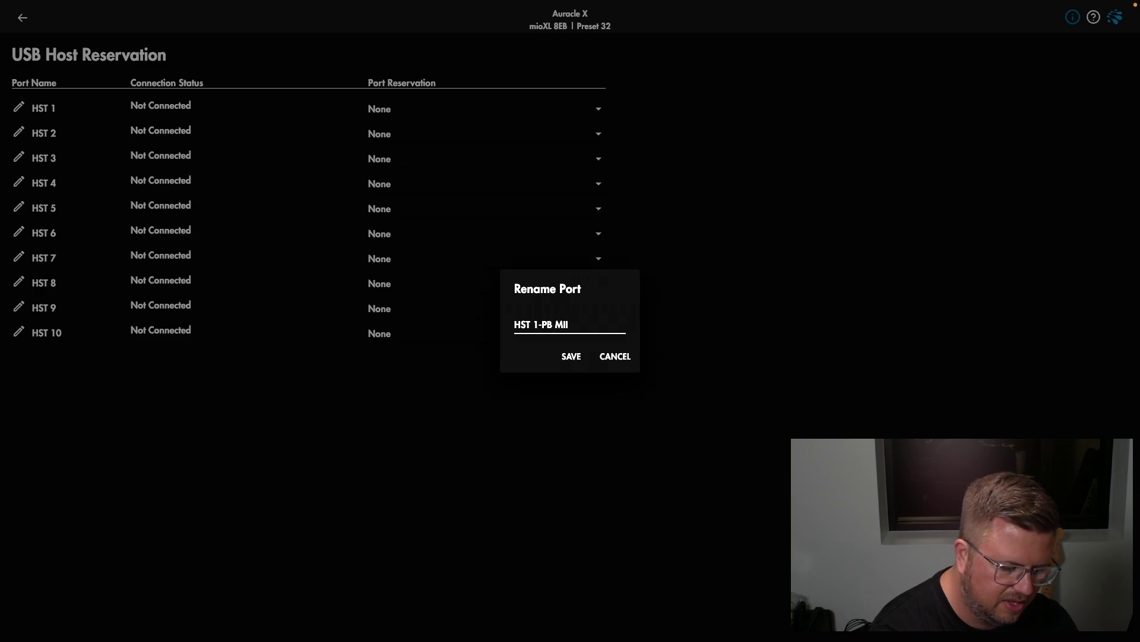
pyautogui.write('DI')
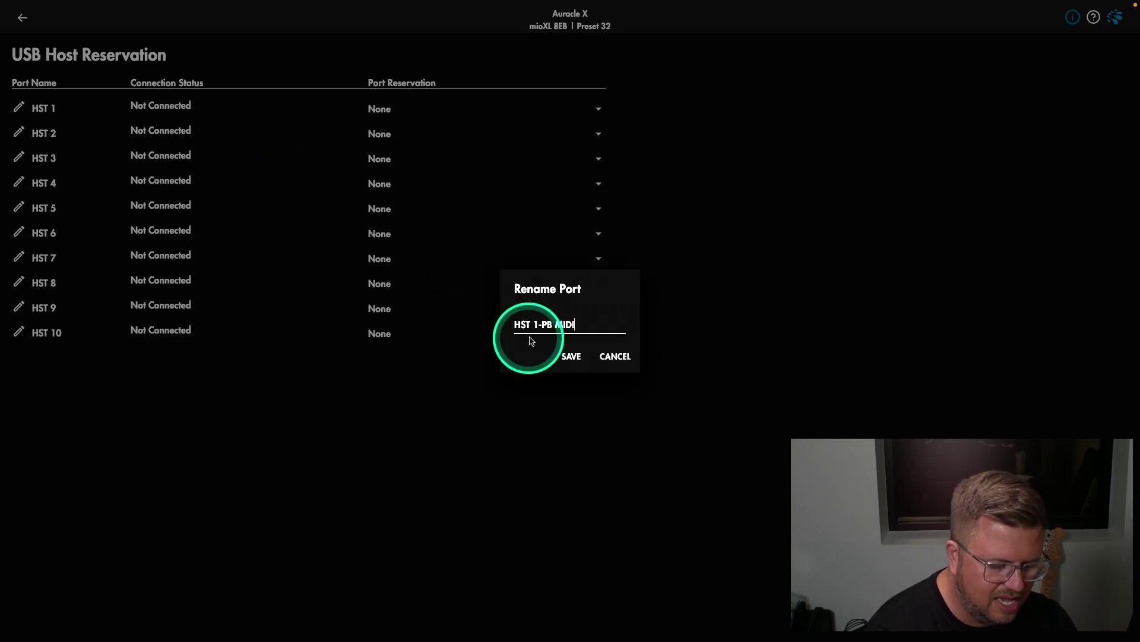
pyautogui.click(570, 356)
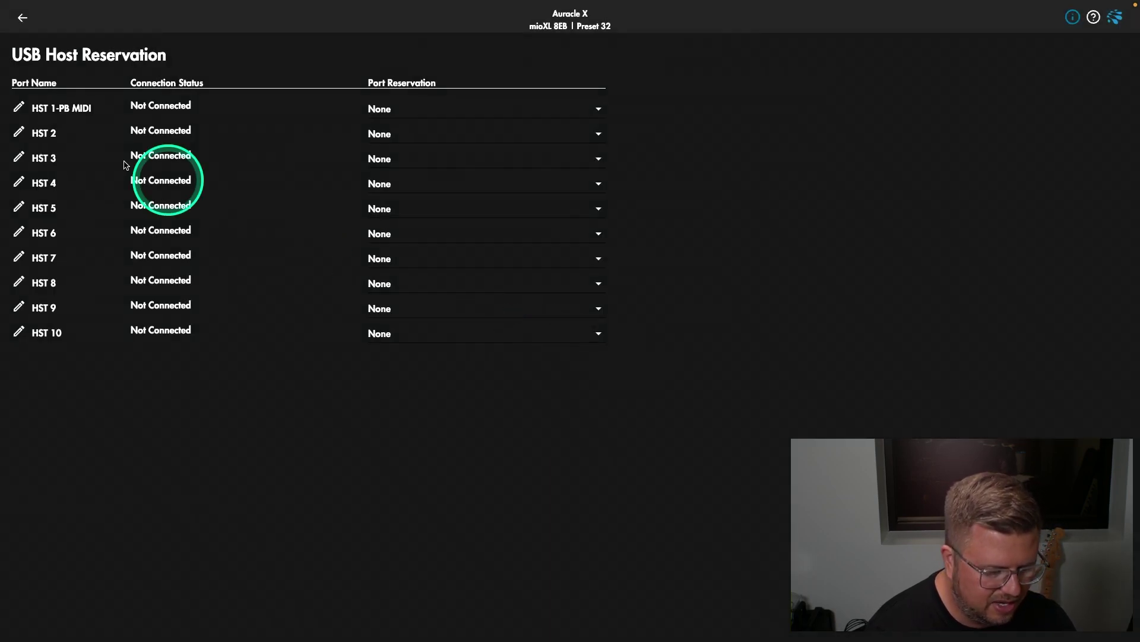
# Return to the mioXL 8EB's MIDI routing and select the HST 1-PB MIDI input to view its outputs.
pyautogui.click(25, 21)
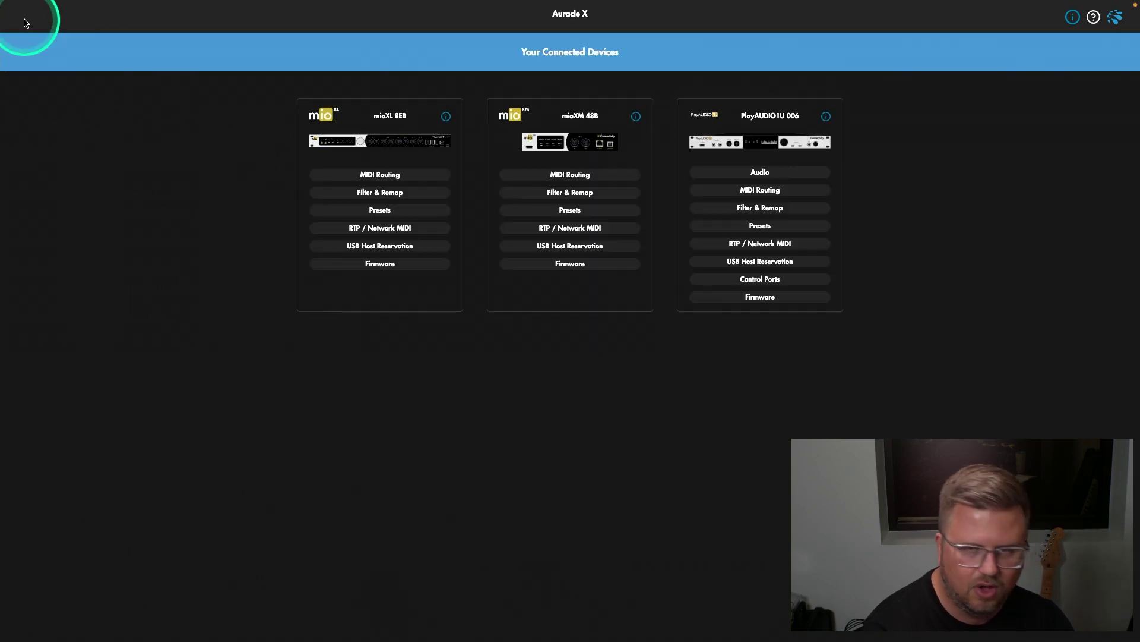
pyautogui.click(430, 173)
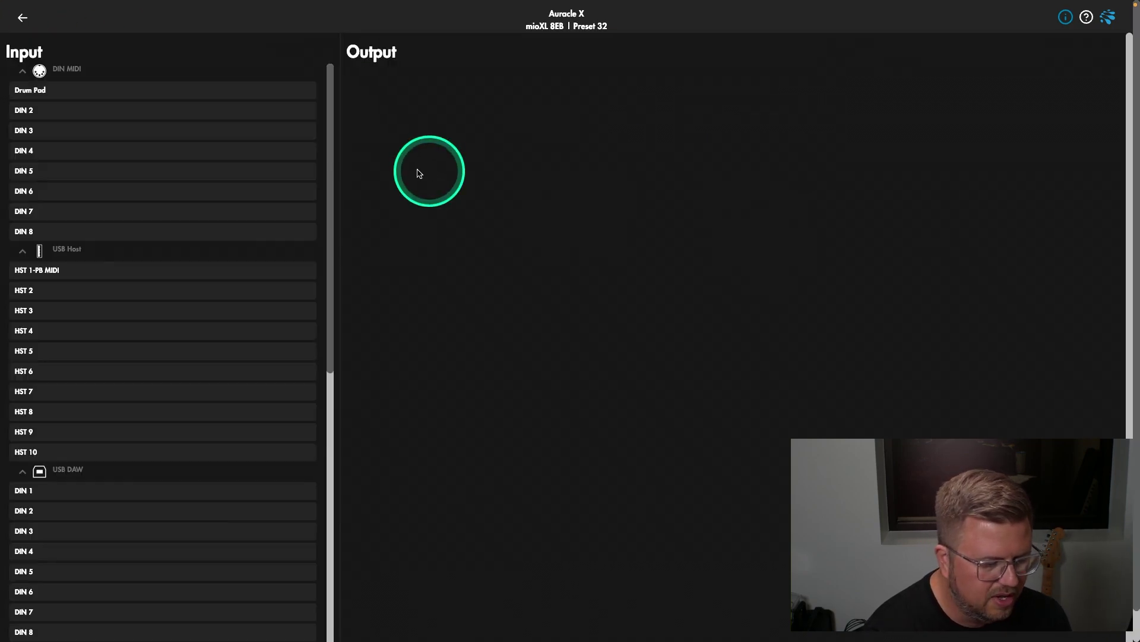
pyautogui.click(87, 274)
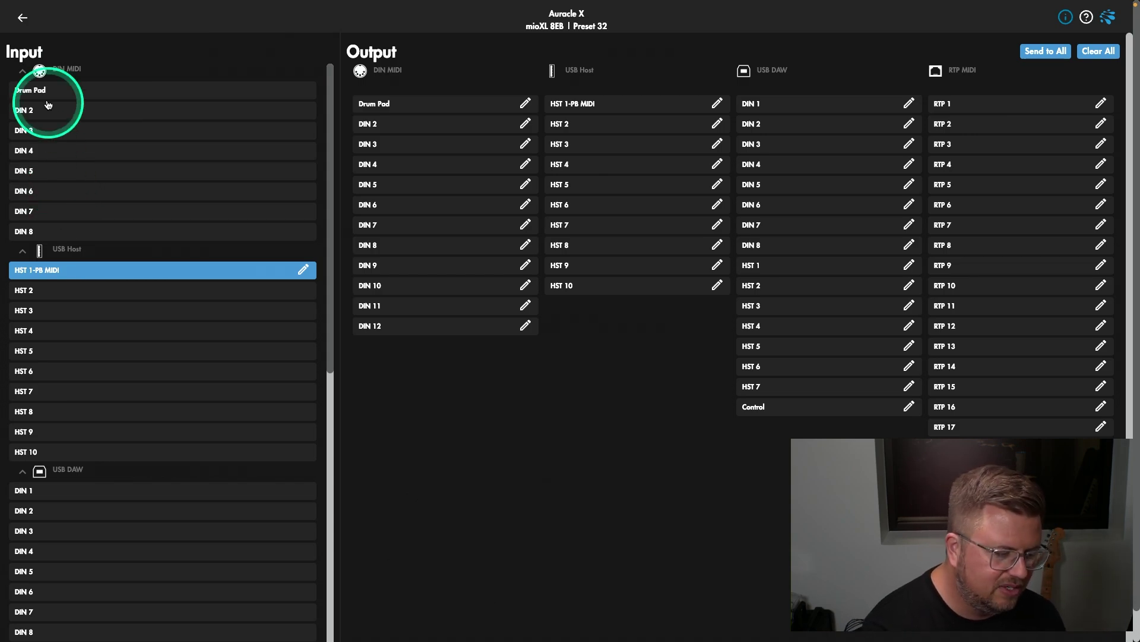
# Open the mioXL 8EB's presets and save the current configuration to all presets.
pyautogui.click(22, 25)
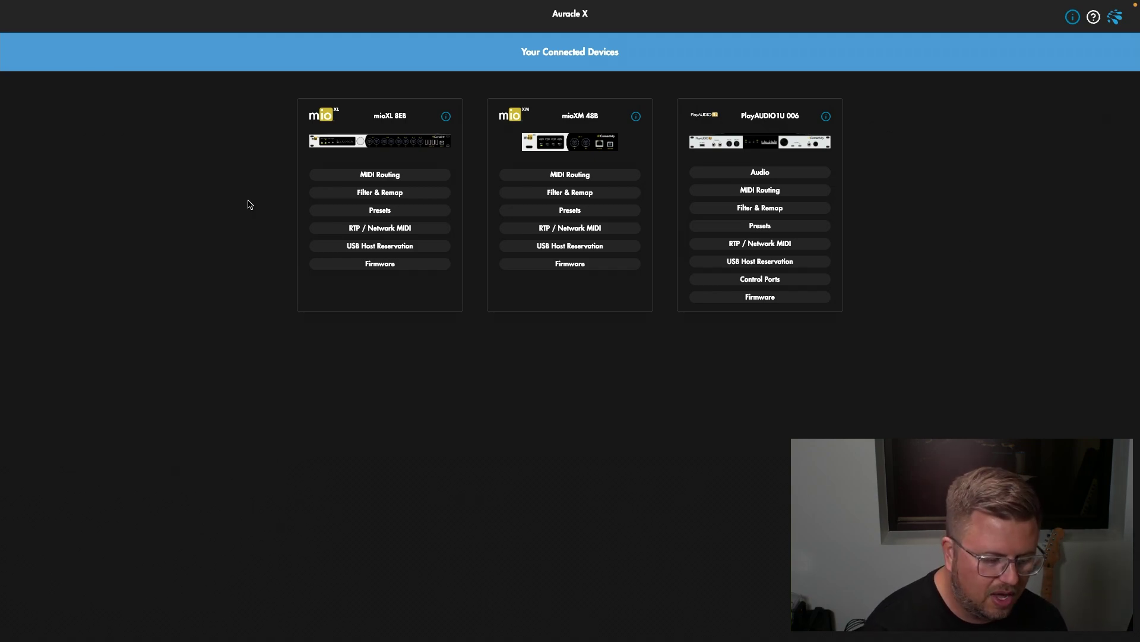
pyautogui.click(348, 210)
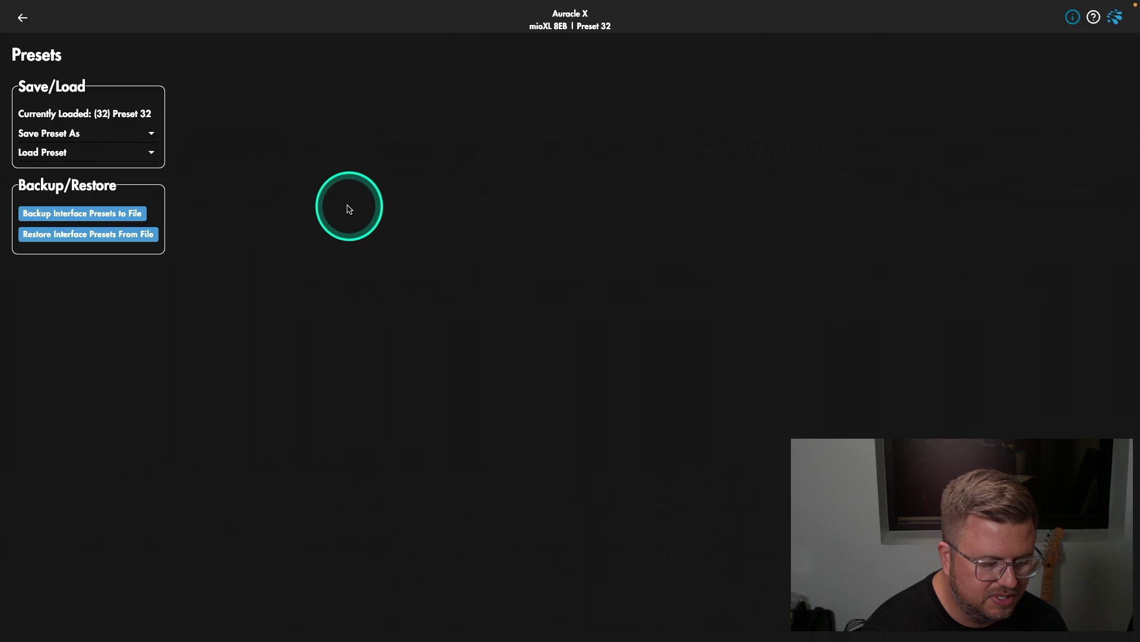
pyautogui.click(120, 141)
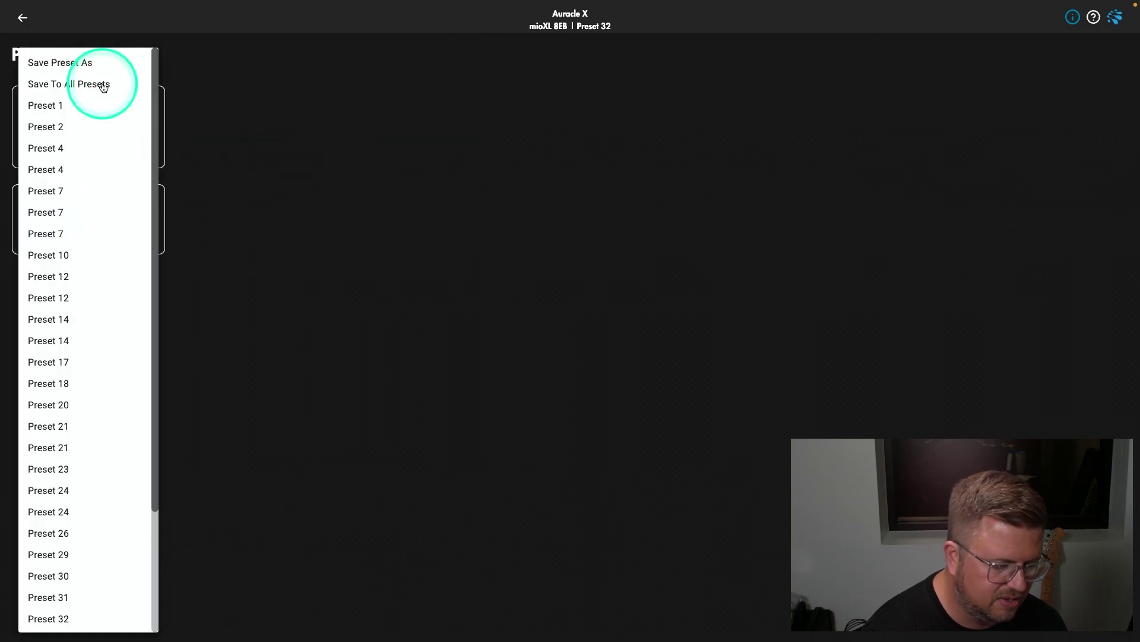
pyautogui.click(103, 87)
pyautogui.click(673, 349)
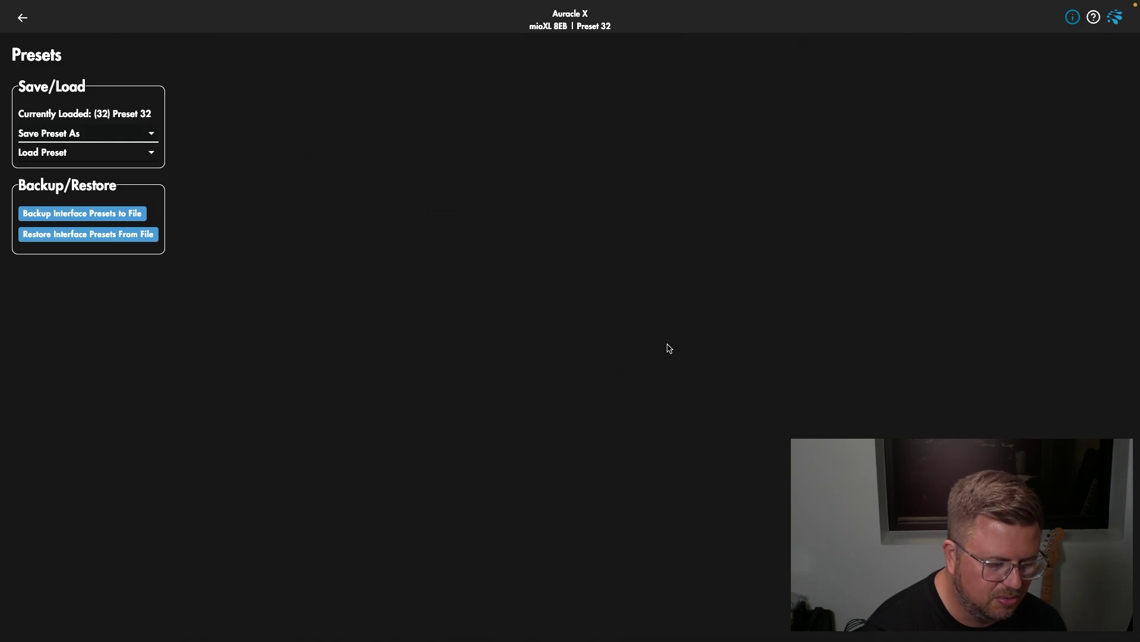
pyautogui.click(406, 277)
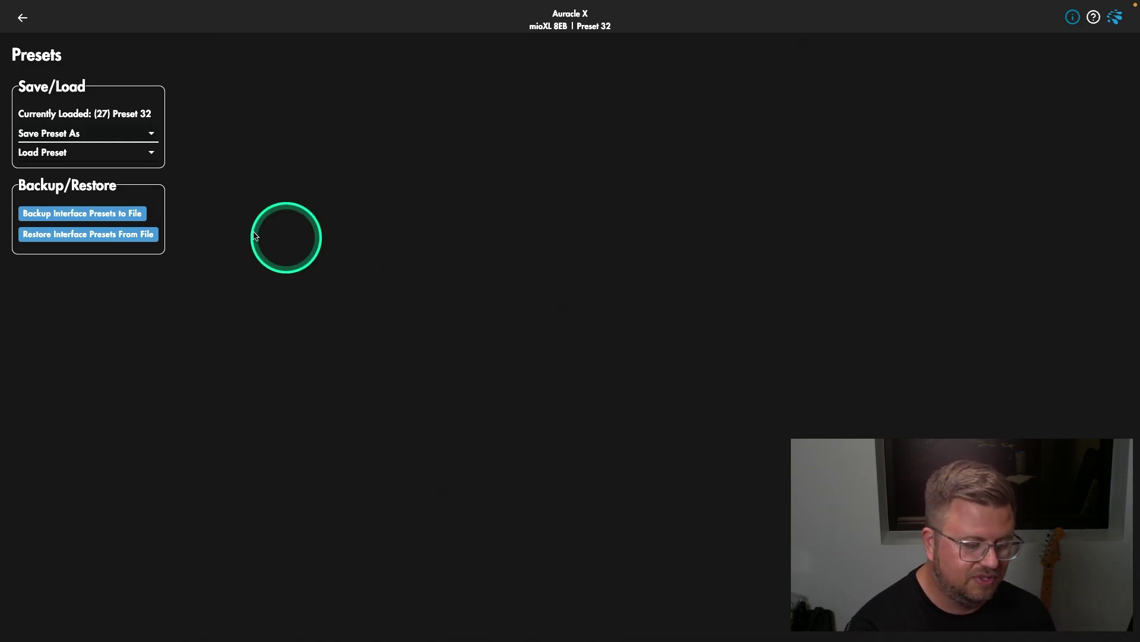
# Back up the interface presets to a file named "xl Backup" on the Desktop.
pyautogui.click(90, 214)
pyautogui.moveTo(87, 216); pyautogui.dragTo(95, 86)
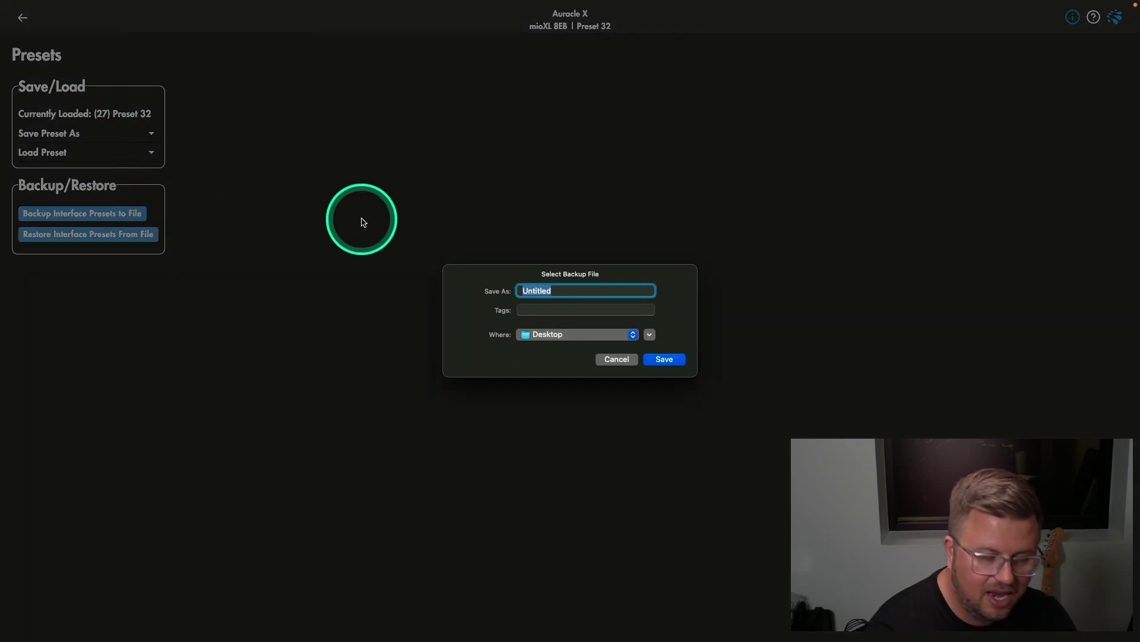
pyautogui.write('x')
pyautogui.press('BackSpace')
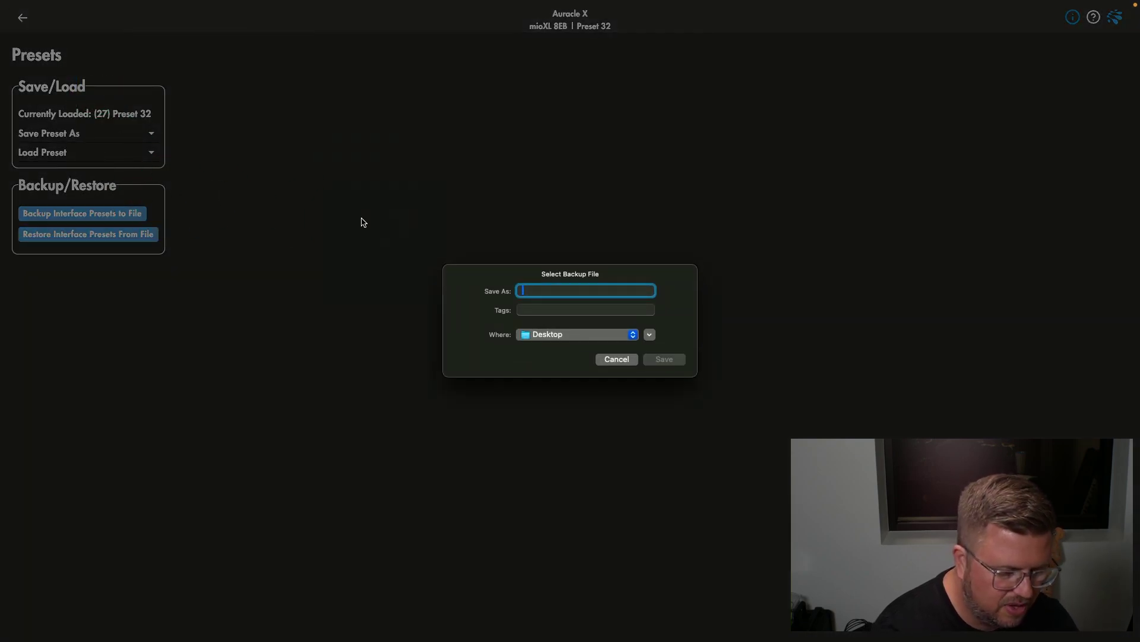
pyautogui.write('xl Backup')
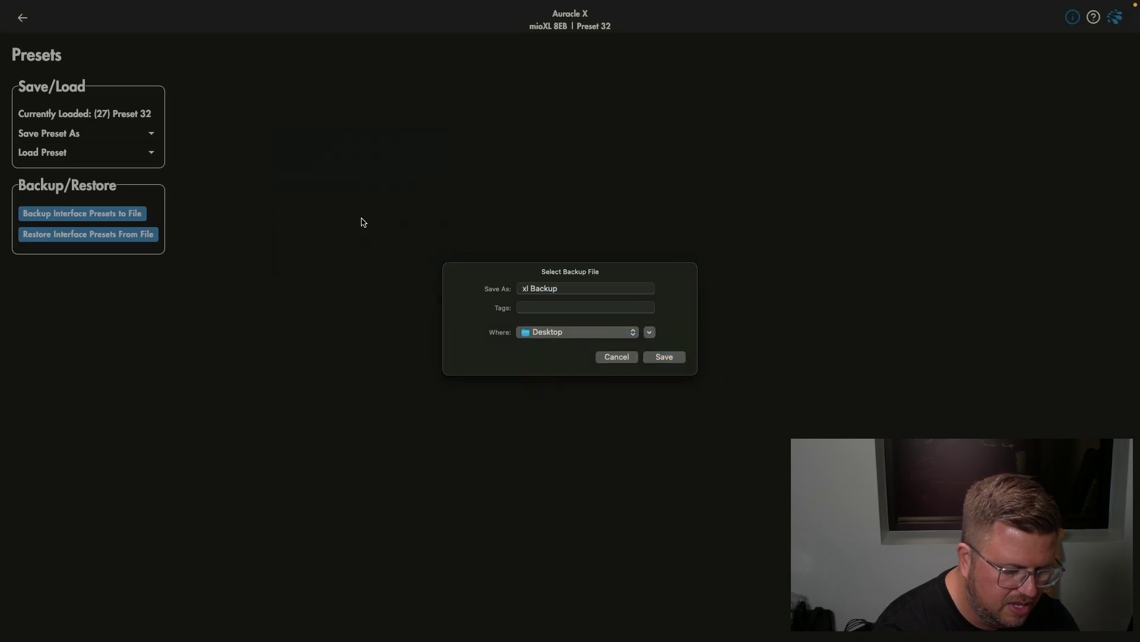
pyautogui.press('Return')
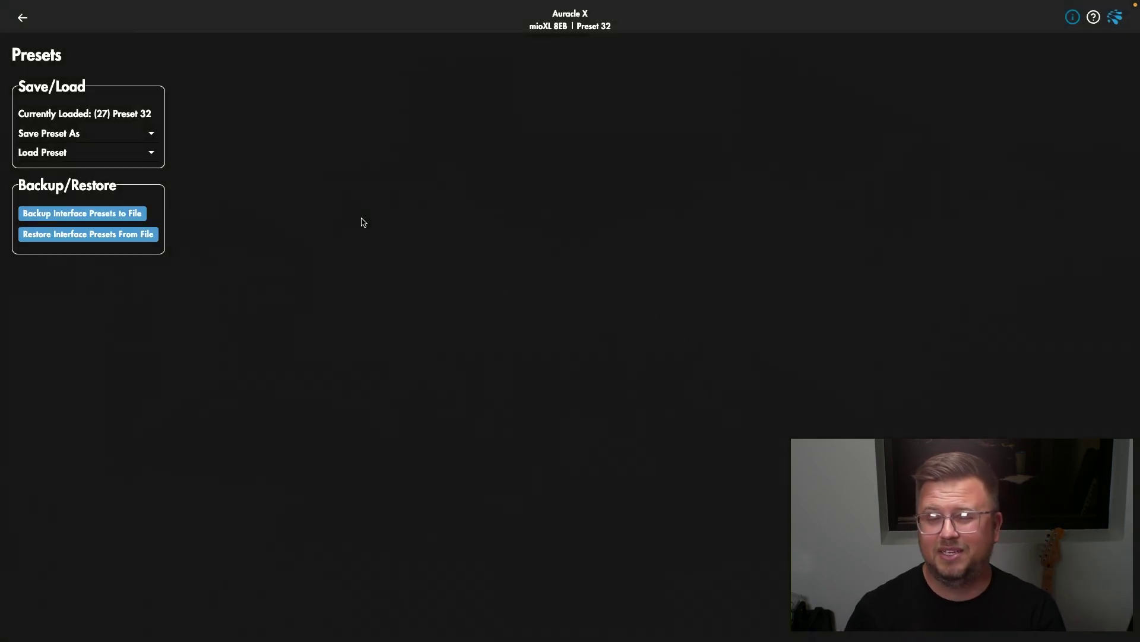